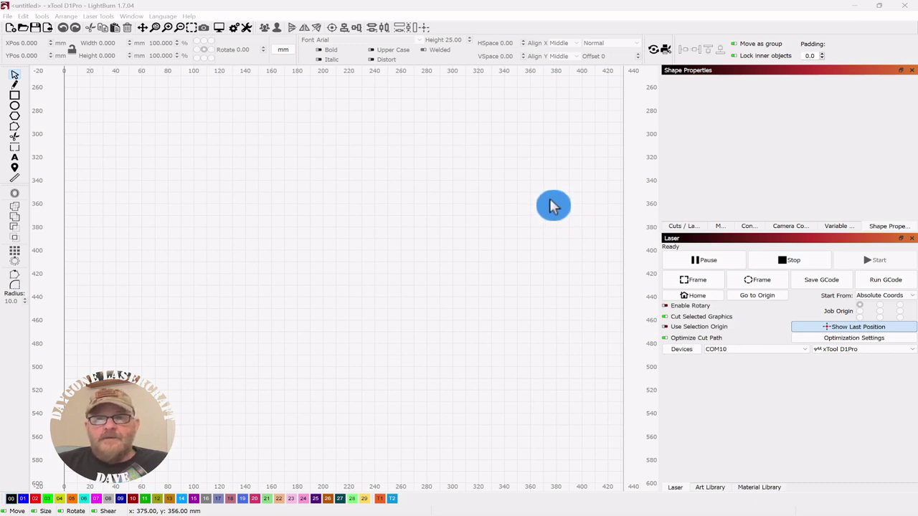
# - Show the Variable Text panel (Start 0, End 999, Advance by 1) in the docked area
pyautogui.click(132, 20)
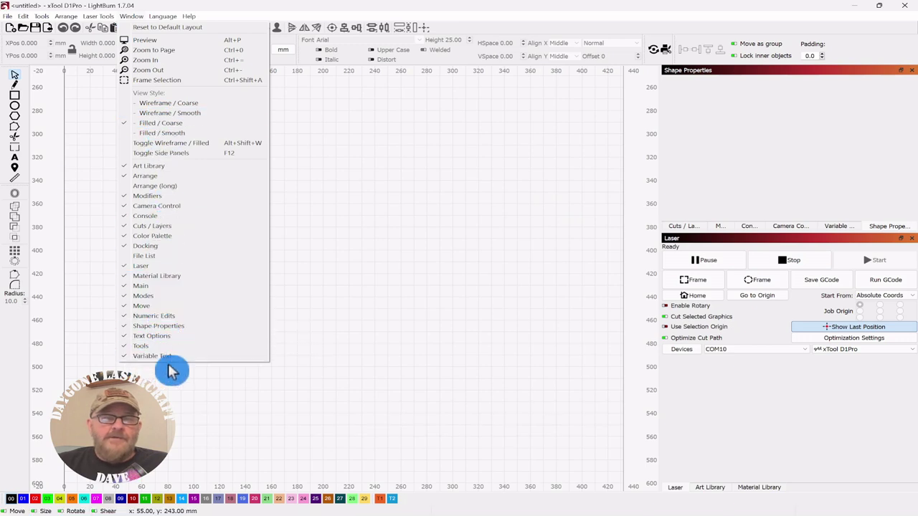
pyautogui.click(421, 199)
pyautogui.click(840, 226)
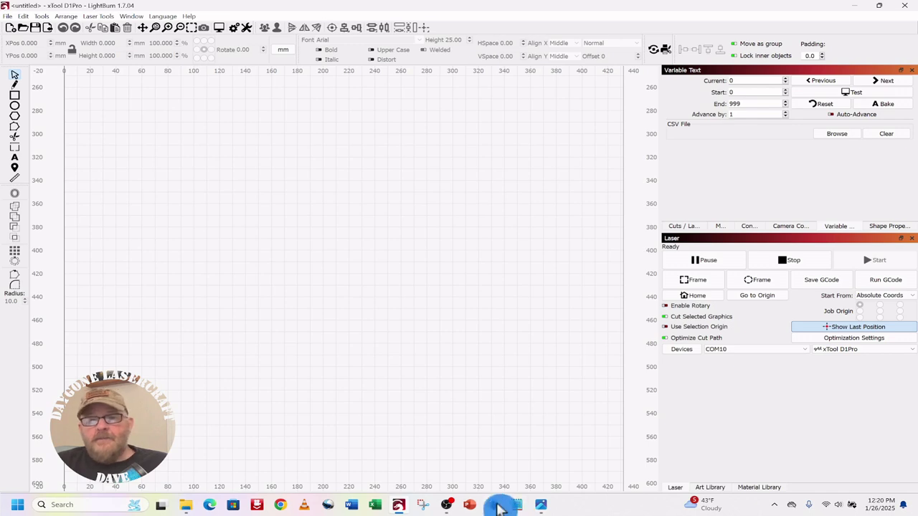
pyautogui.moveTo(542, 504)
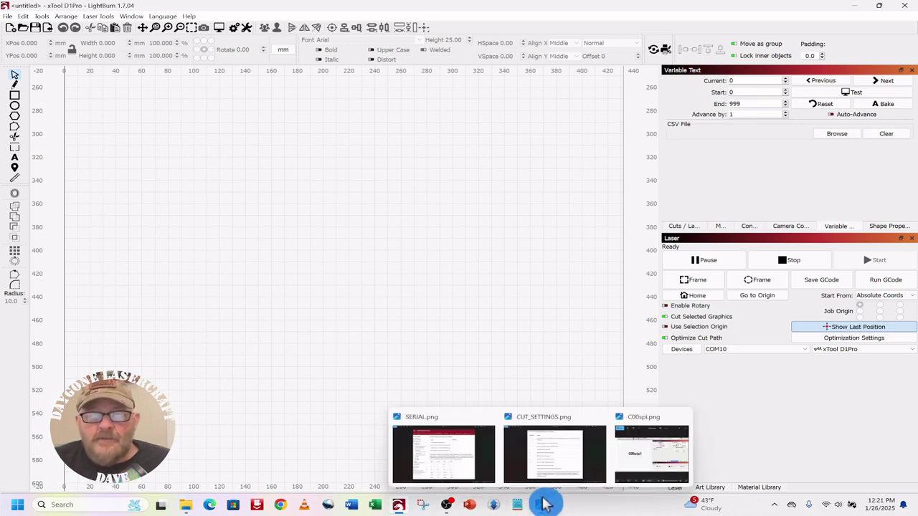
pyautogui.click(549, 462)
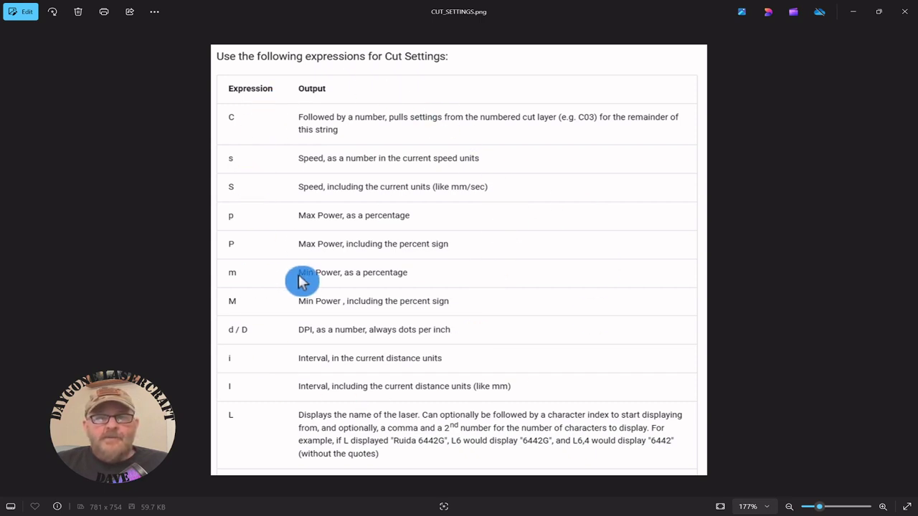
pyautogui.click(905, 12)
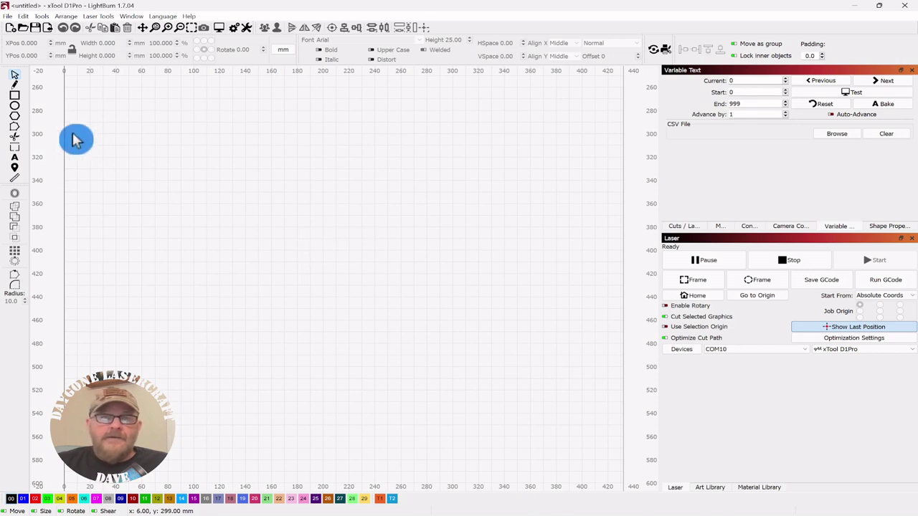
# - Add a text object reading 'C00s/p/i' to the canvas, correcting the mistyped final 1
pyautogui.click(15, 158)
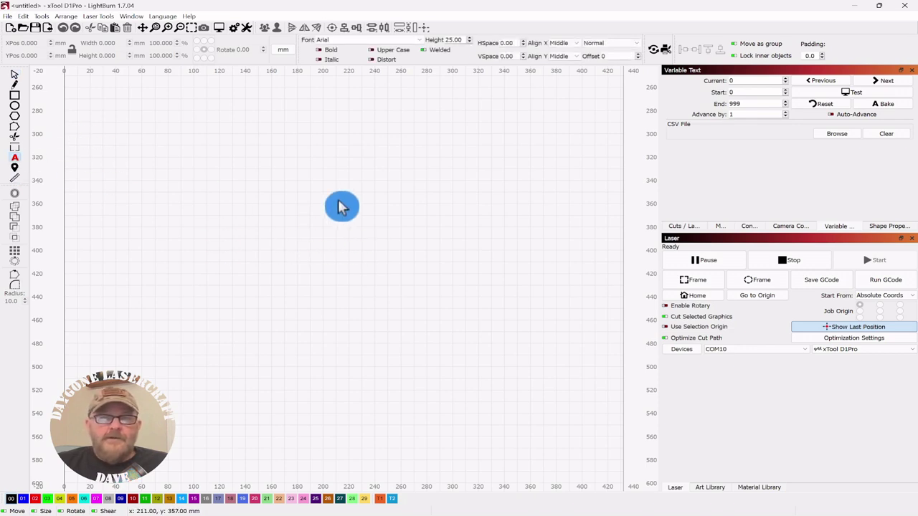
pyautogui.click(296, 188)
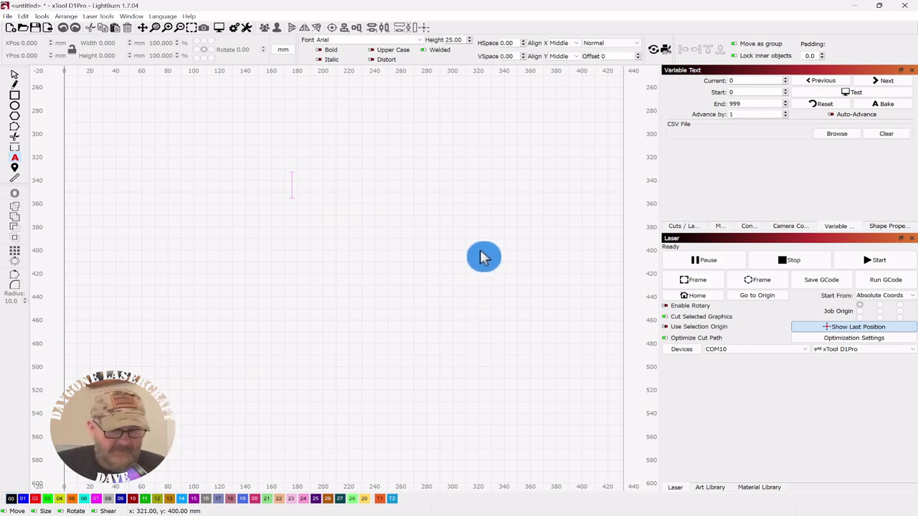
pyautogui.write('C')
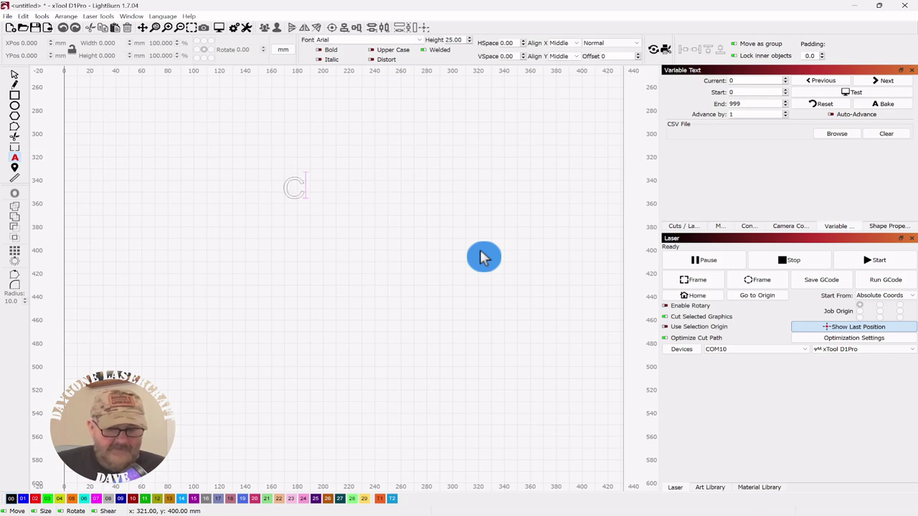
pyautogui.write('00')
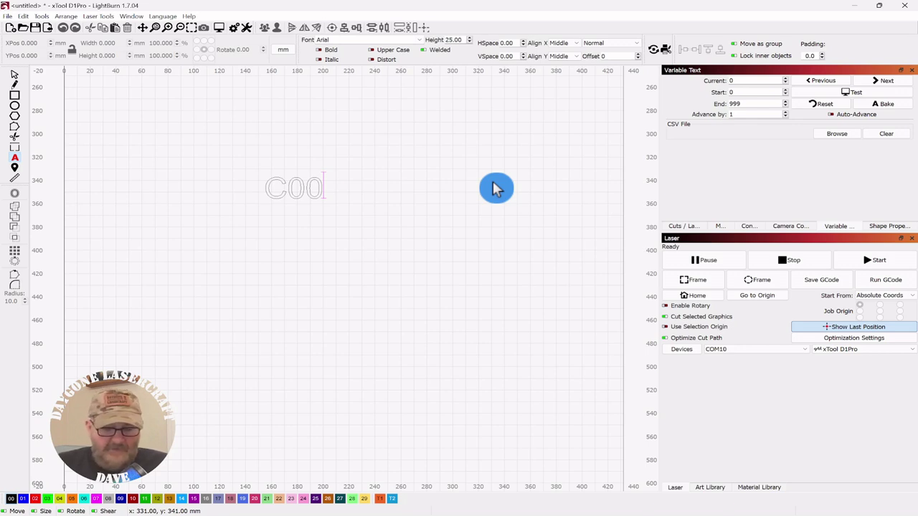
pyautogui.write('s/')
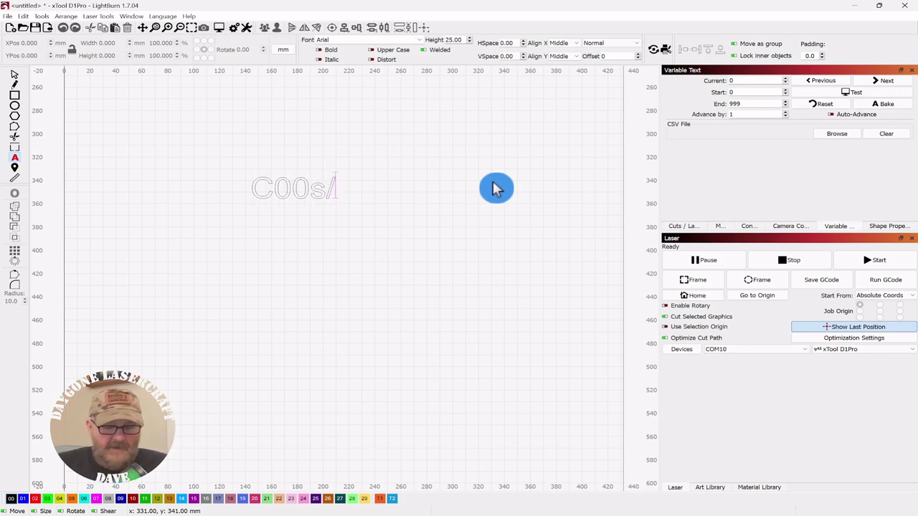
pyautogui.write('p/')
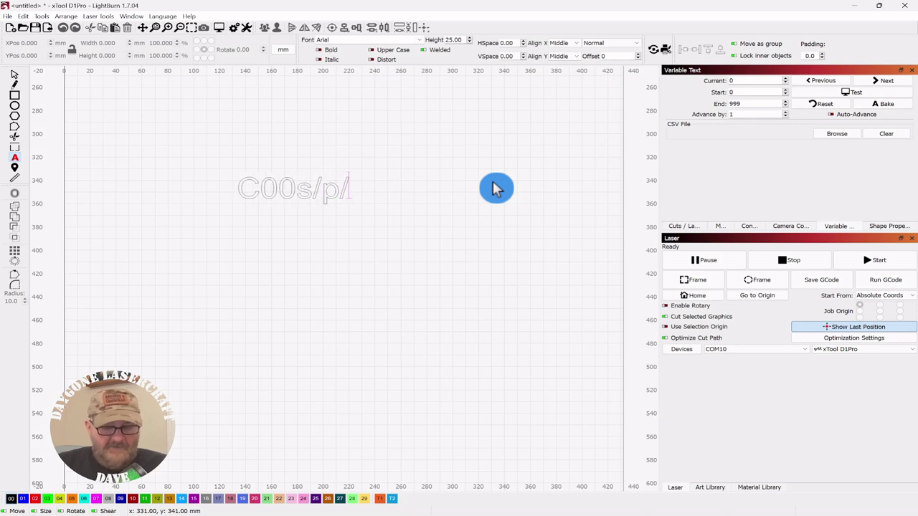
pyautogui.write('1')
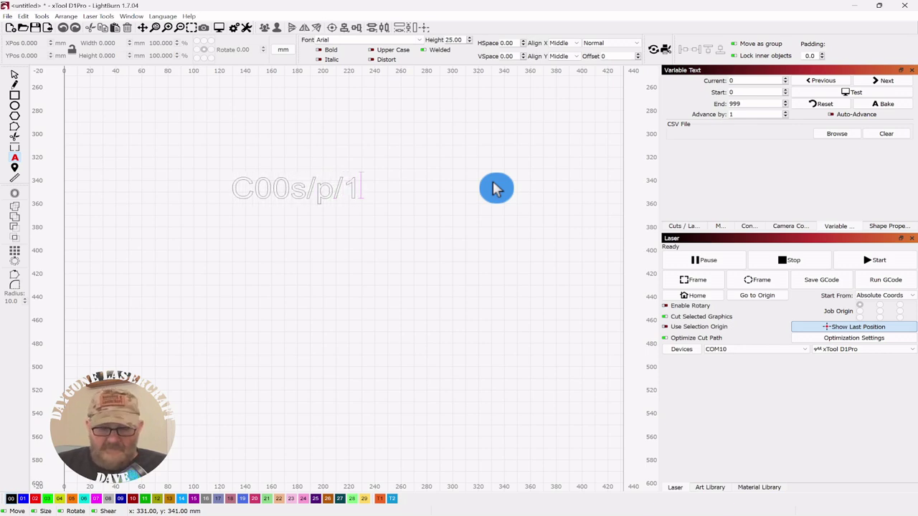
pyautogui.press('BackSpace')
pyautogui.write('i')
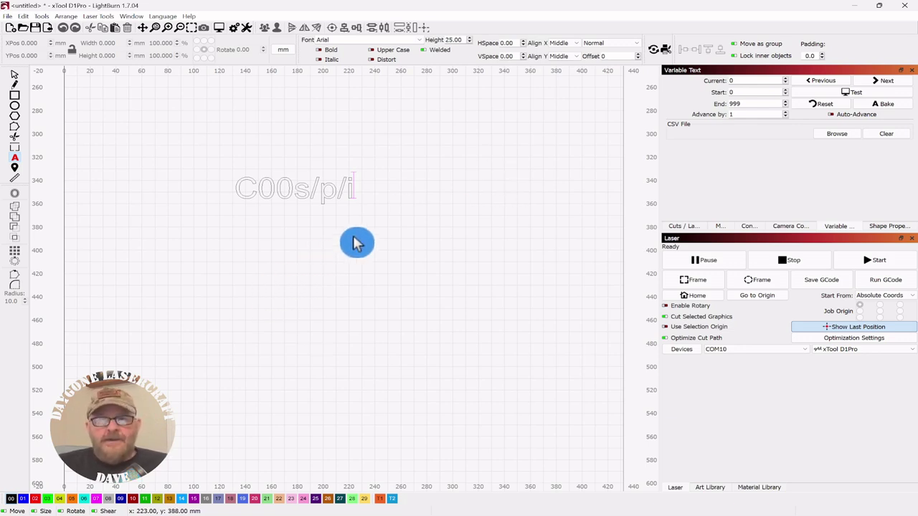
# - Move the C00s/p/i text right and make it Cut Setting variable text, previewed as 6/50/0.1
pyautogui.click(16, 75)
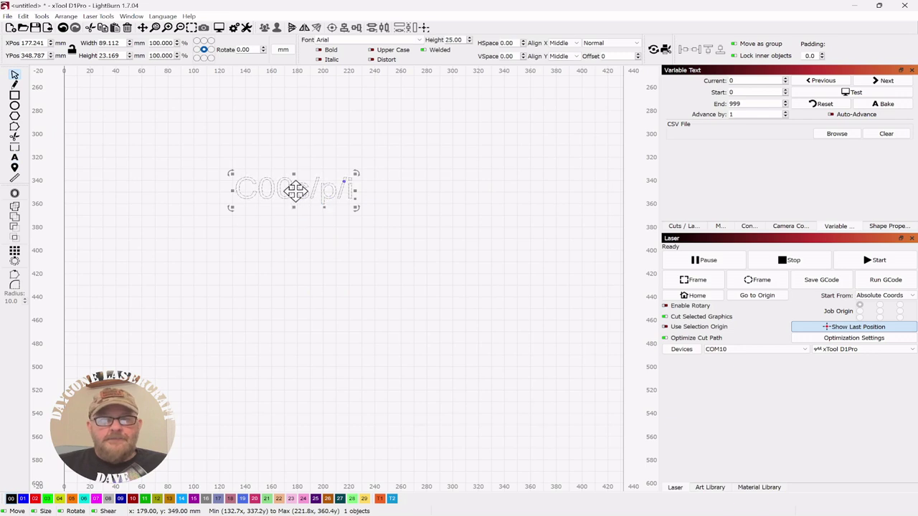
pyautogui.moveTo(297, 191); pyautogui.dragTo(352, 188)
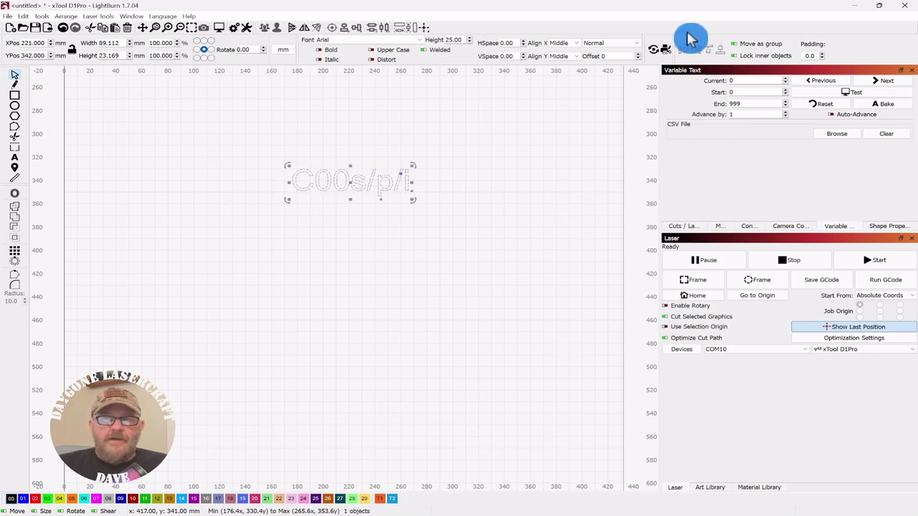
pyautogui.click(637, 45)
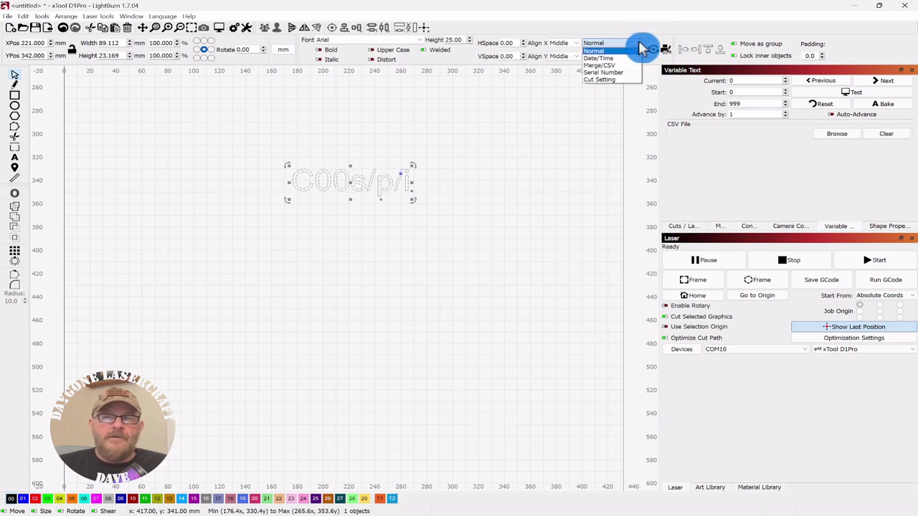
pyautogui.click(601, 79)
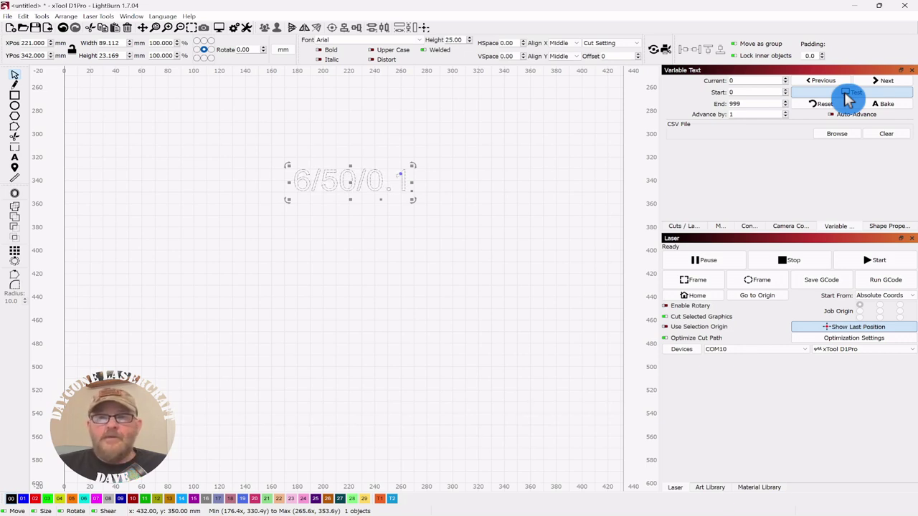
pyautogui.click(848, 99)
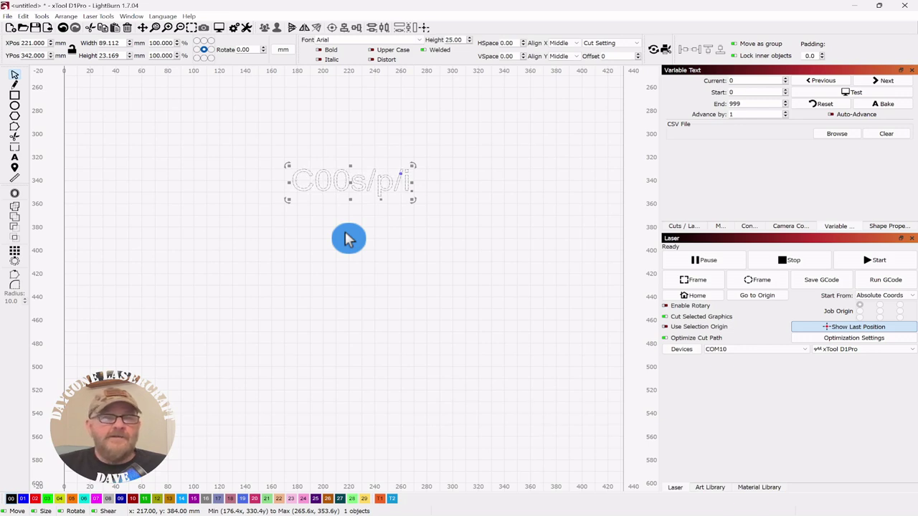
# - Bake the text to fixed 6/50/0.1, revert the bake, then box-select and delete the text
pyautogui.click(890, 108)
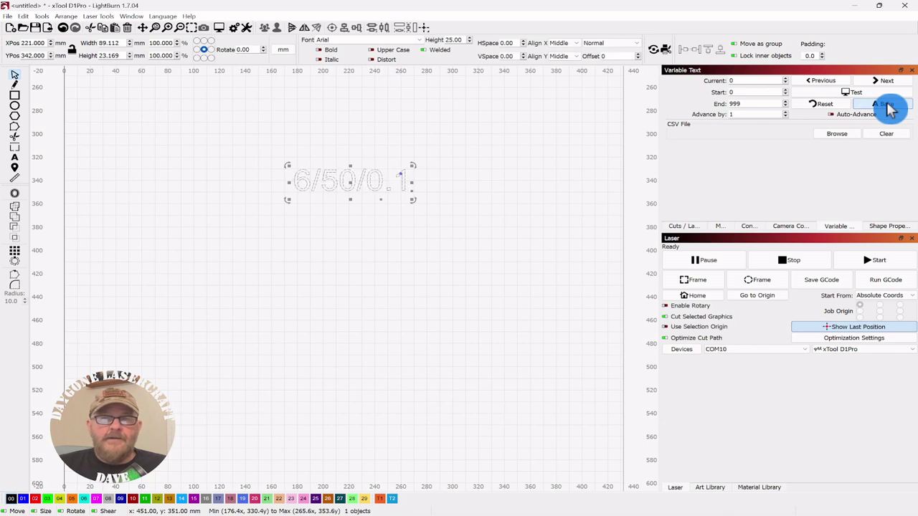
pyautogui.click(493, 261)
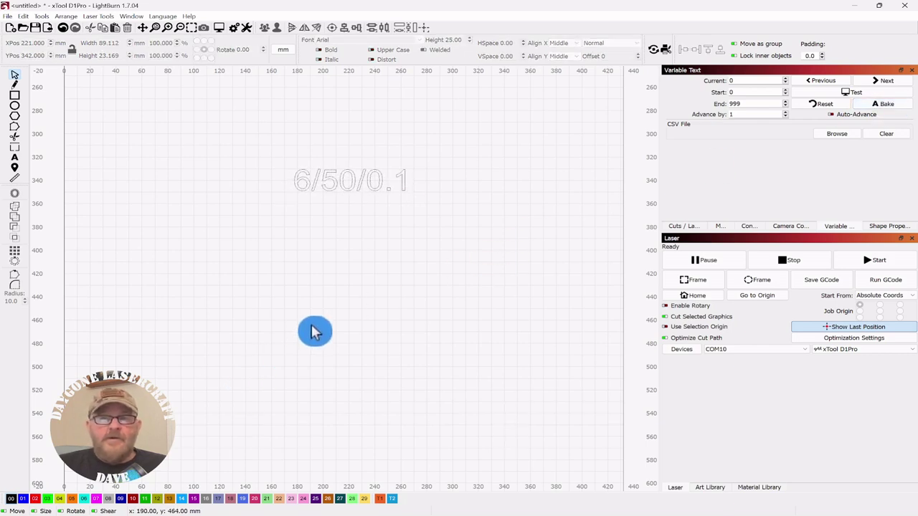
pyautogui.hotkey('ctrl', 'a')
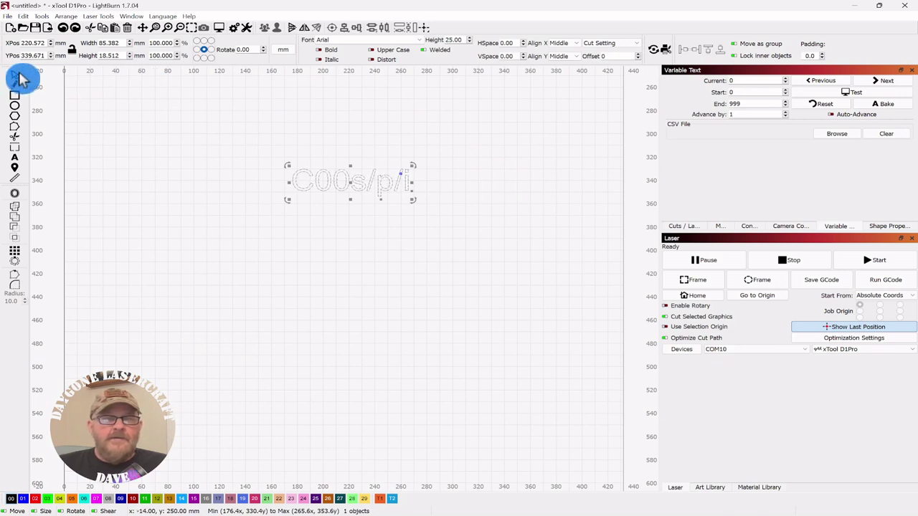
pyautogui.moveTo(486, 121); pyautogui.dragTo(228, 264)
pyautogui.press('Delete')
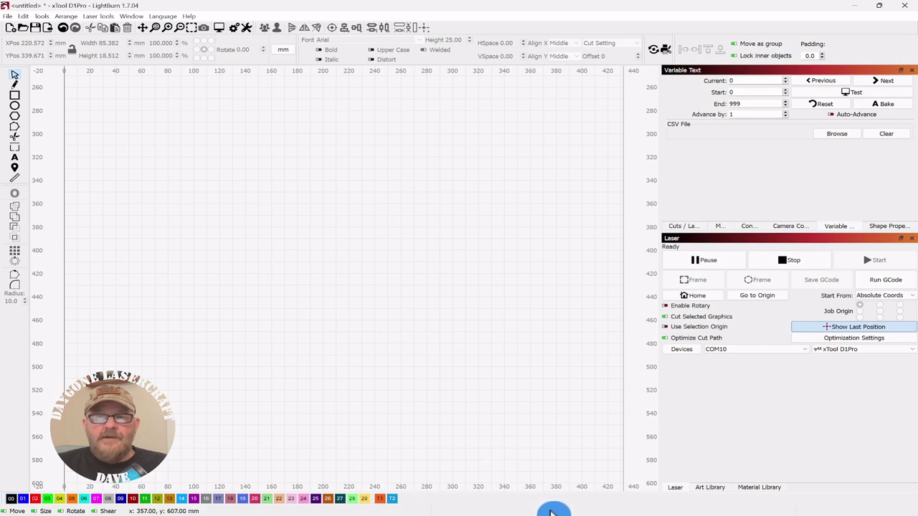
pyautogui.moveTo(540, 505)
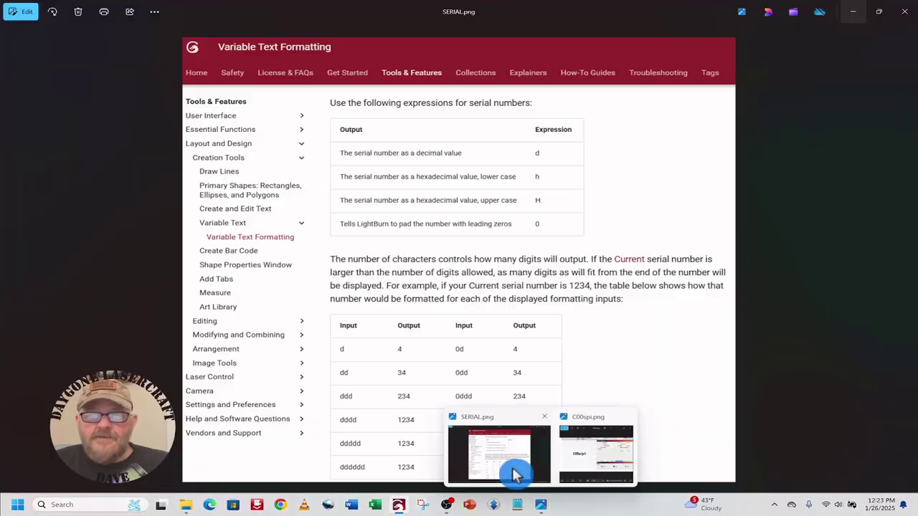
pyautogui.click(516, 474)
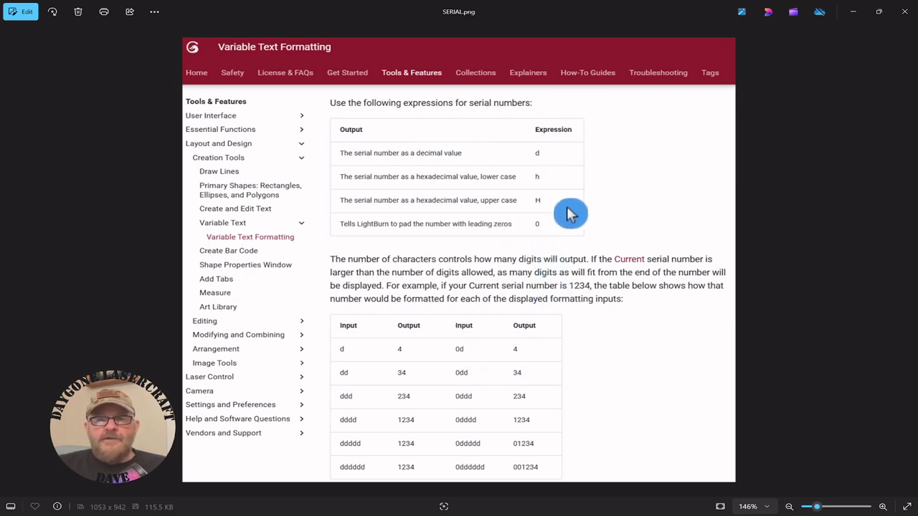
pyautogui.scroll(-1, 507, 342)
pyautogui.scroll(1, 506, 342)
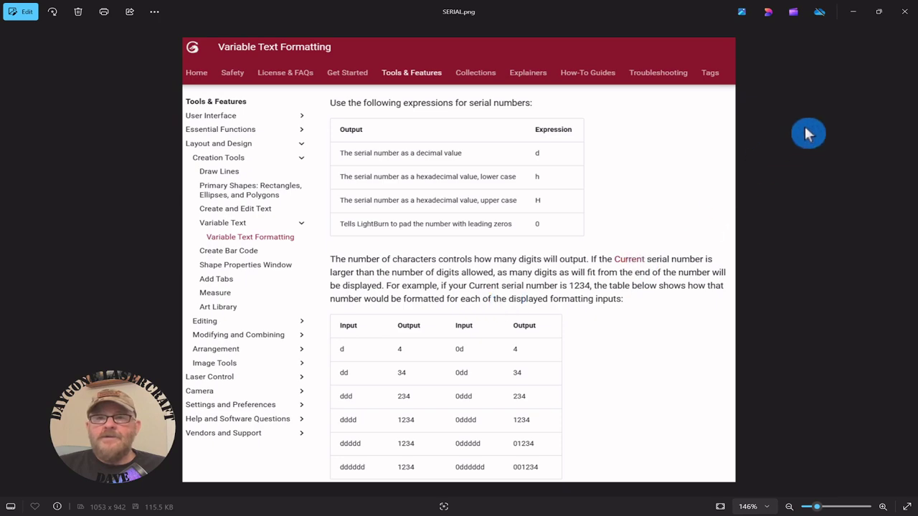
pyautogui.click(905, 13)
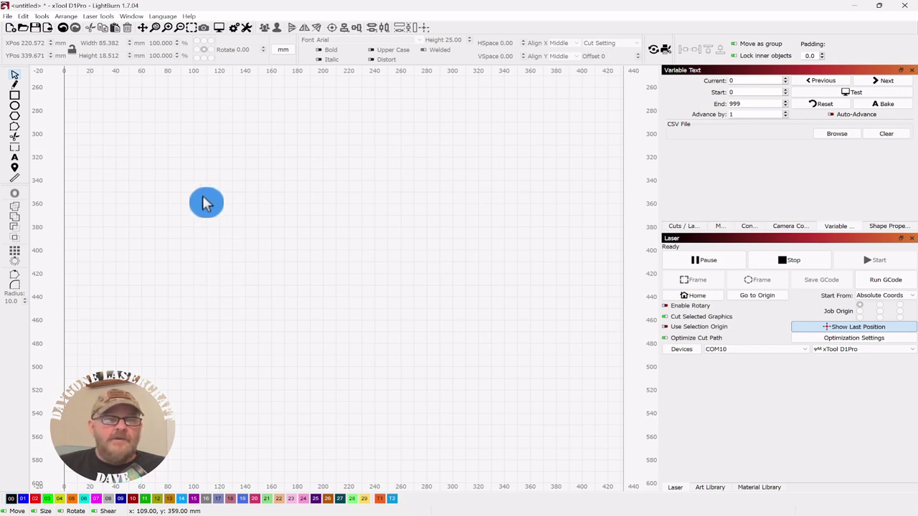
# - Create a 'ddd' text object, make it Serial Number variable text, and preview its output
pyautogui.click(16, 158)
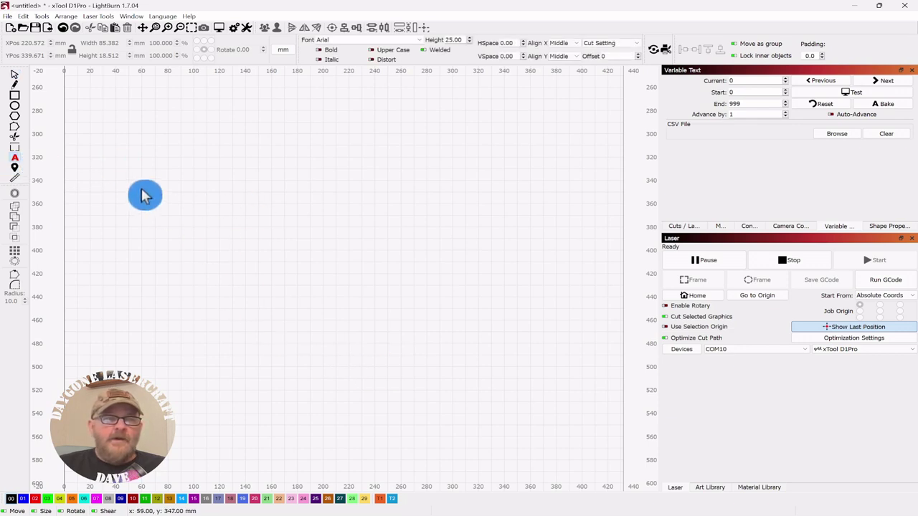
pyautogui.click(130, 292)
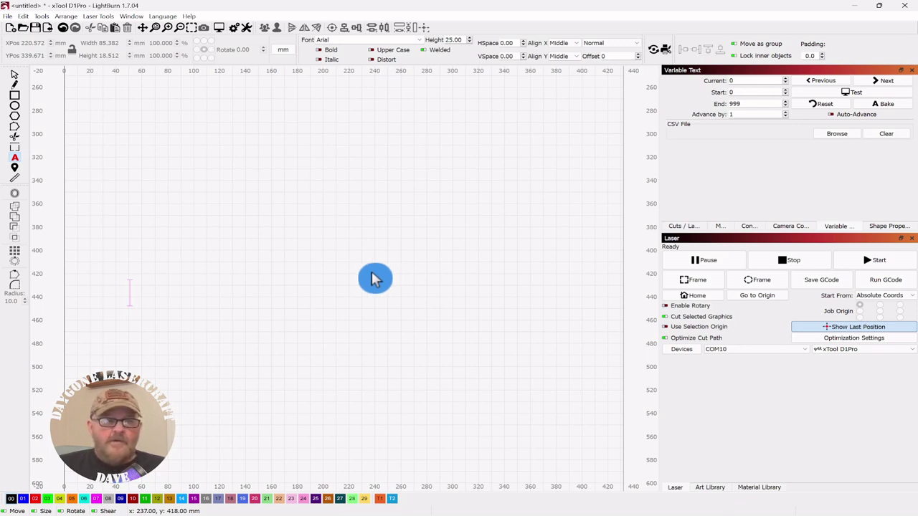
pyautogui.write('ddd')
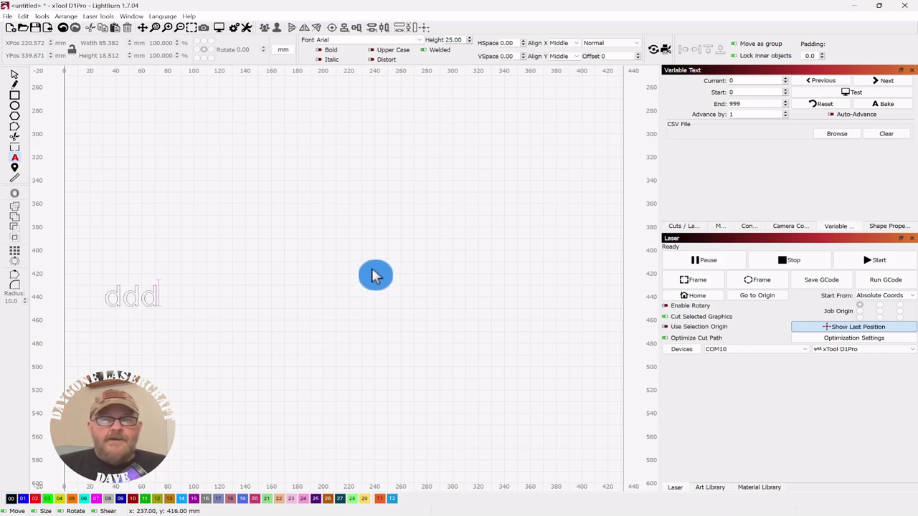
pyautogui.click(16, 79)
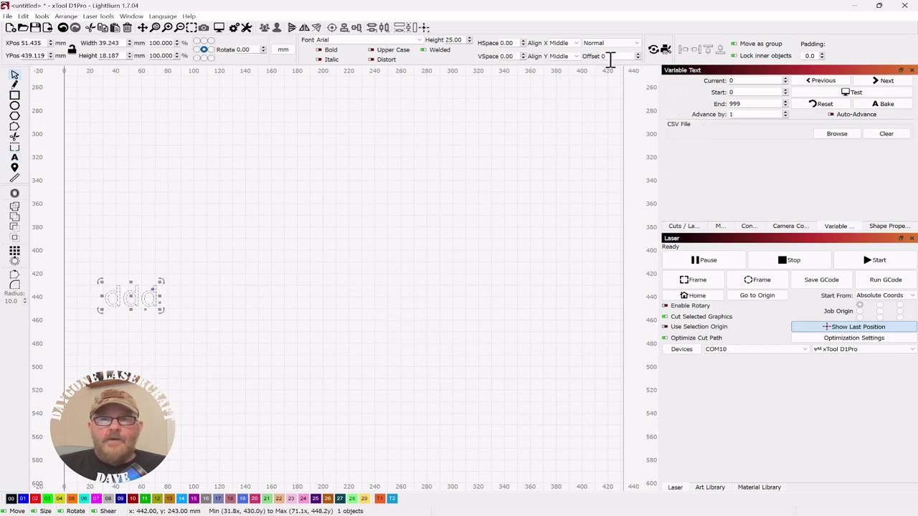
pyautogui.click(640, 45)
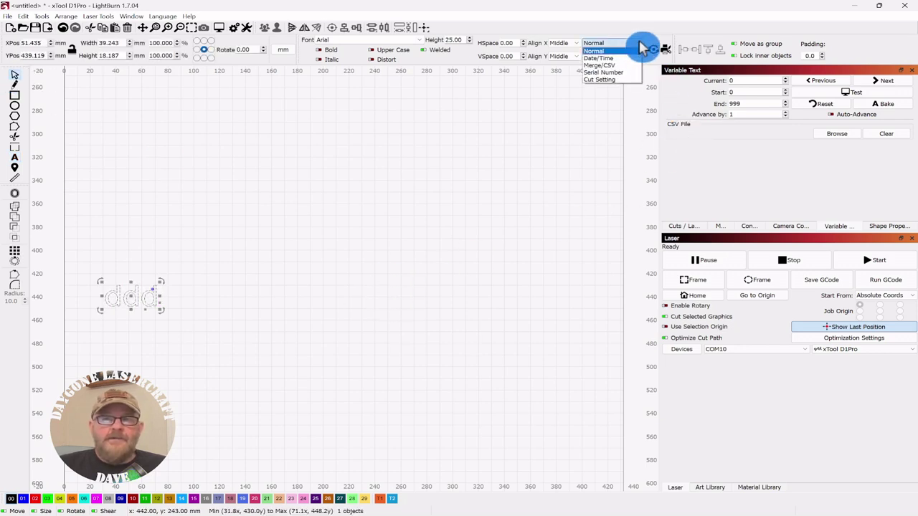
pyautogui.click(617, 72)
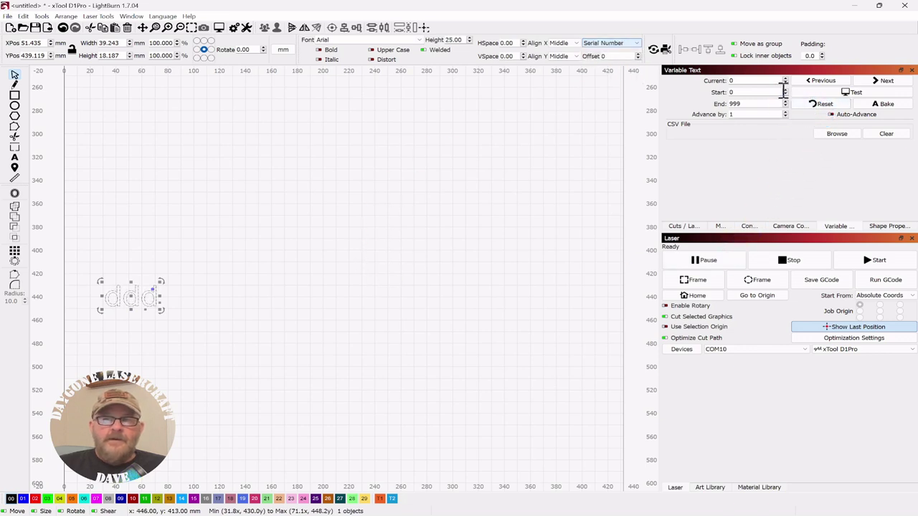
pyautogui.click(843, 97)
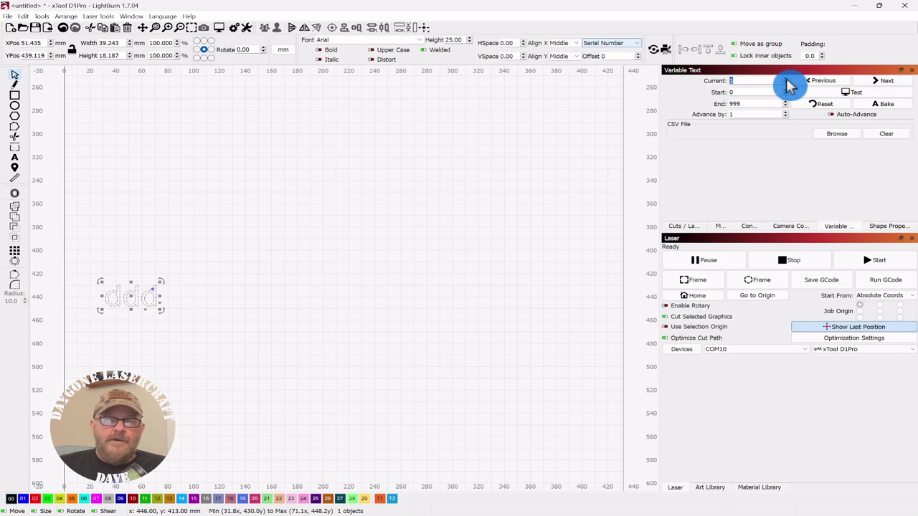
# - Edit the serial text from 'ddd' to 'A0ddd'
pyautogui.click(851, 94)
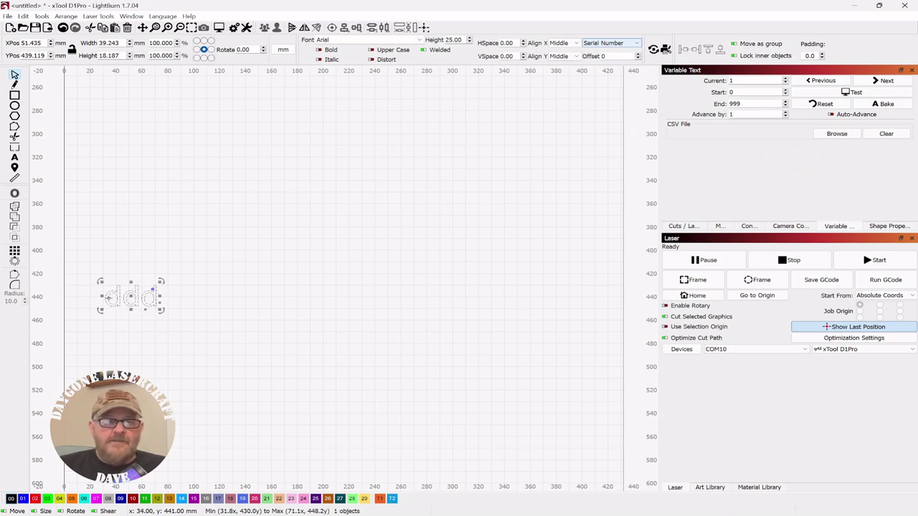
pyautogui.press('t')
pyautogui.click(384, 277)
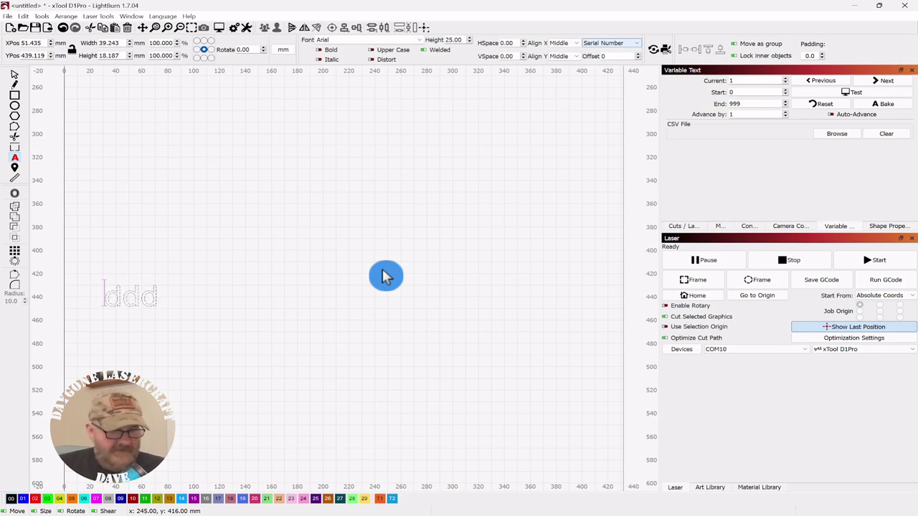
pyautogui.write('A')
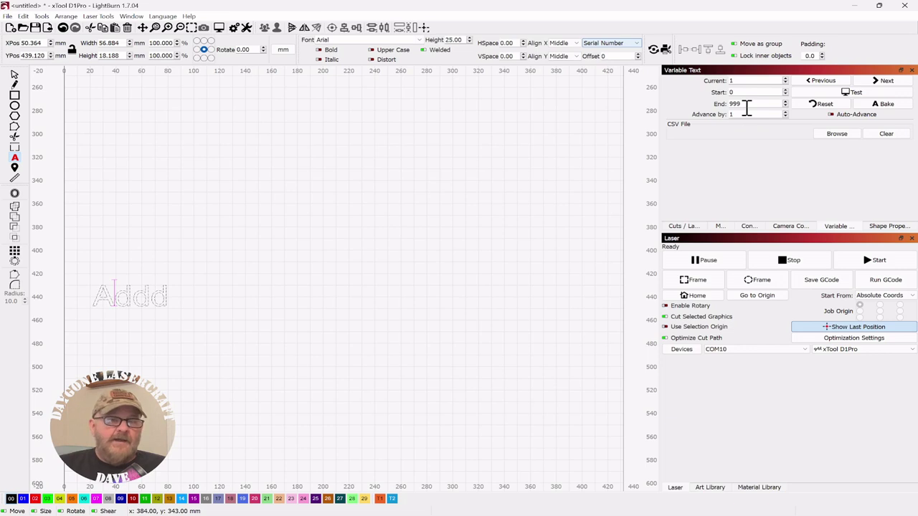
pyautogui.click(720, 136)
pyautogui.write('0')
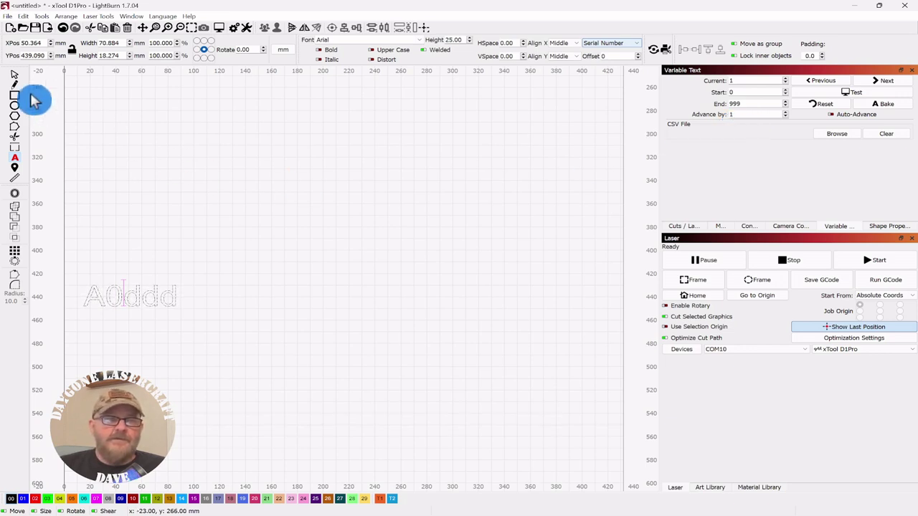
# - Shift the A0ddd text slightly right and test that it previews as A001
pyautogui.click(15, 76)
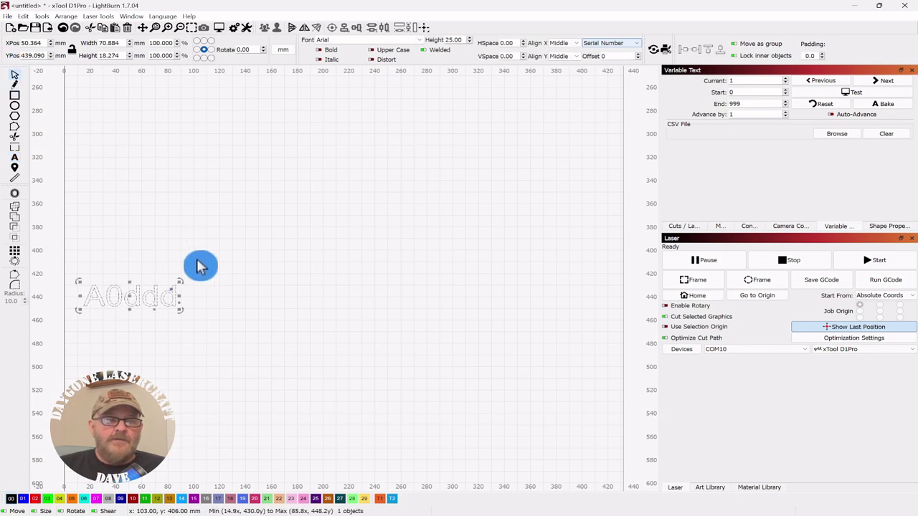
pyautogui.click(133, 306)
pyautogui.moveTo(131, 297); pyautogui.dragTo(168, 294)
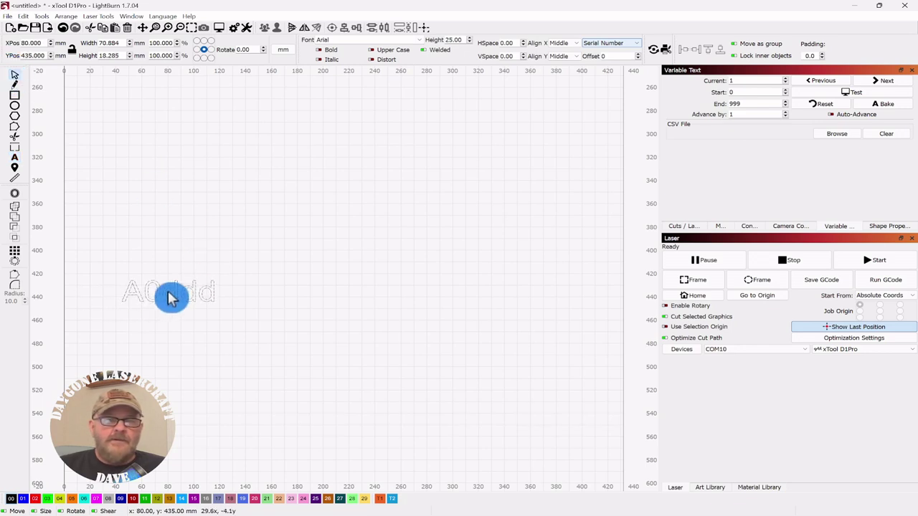
pyautogui.click(842, 94)
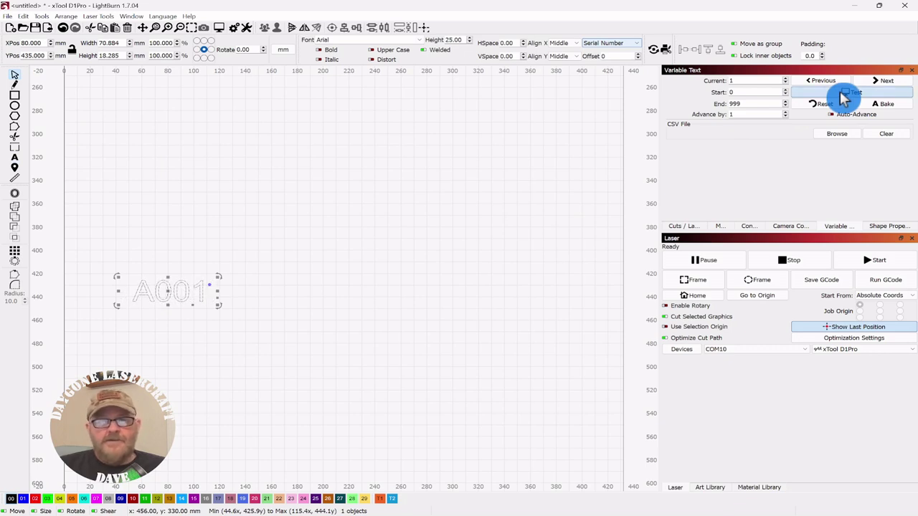
pyautogui.moveTo(844, 98); pyautogui.dragTo(416, 241)
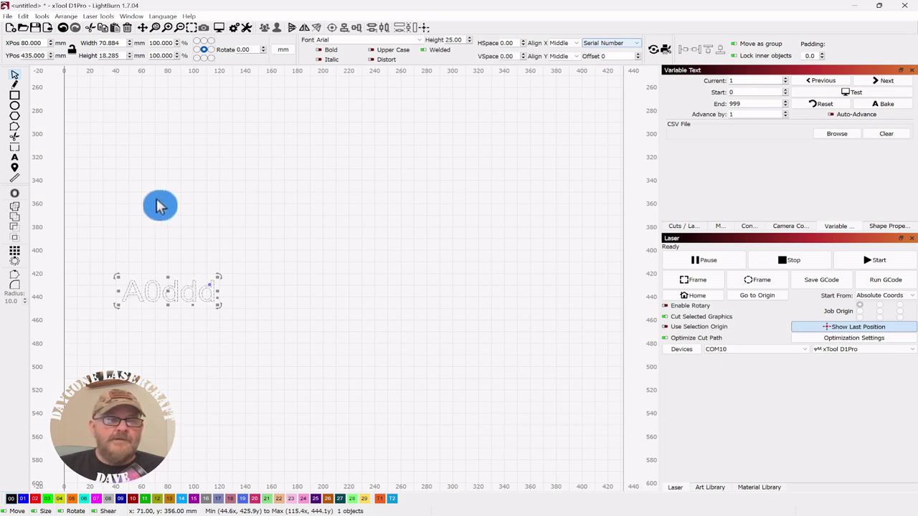
# - Draw a 100 × 34 mm rectangle around the A0ddd text and nudge the text to centre it
pyautogui.click(15, 95)
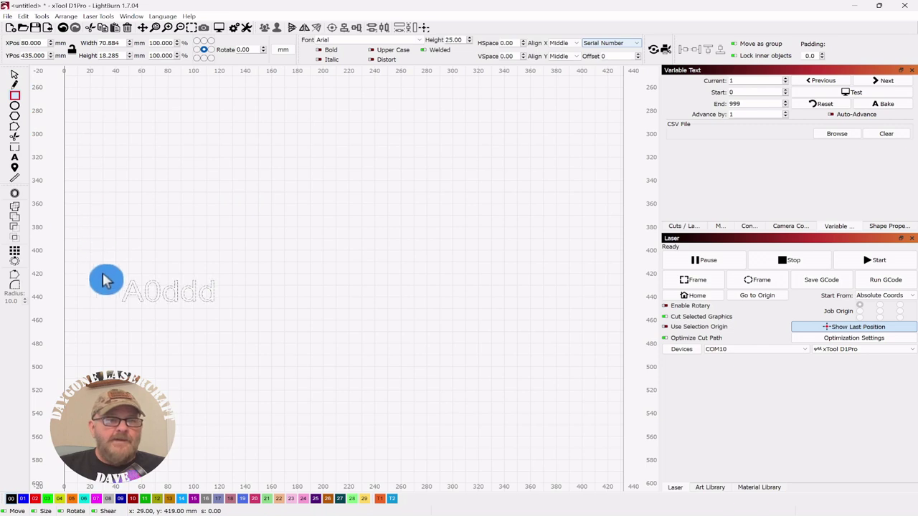
pyautogui.moveTo(102, 273); pyautogui.dragTo(232, 314)
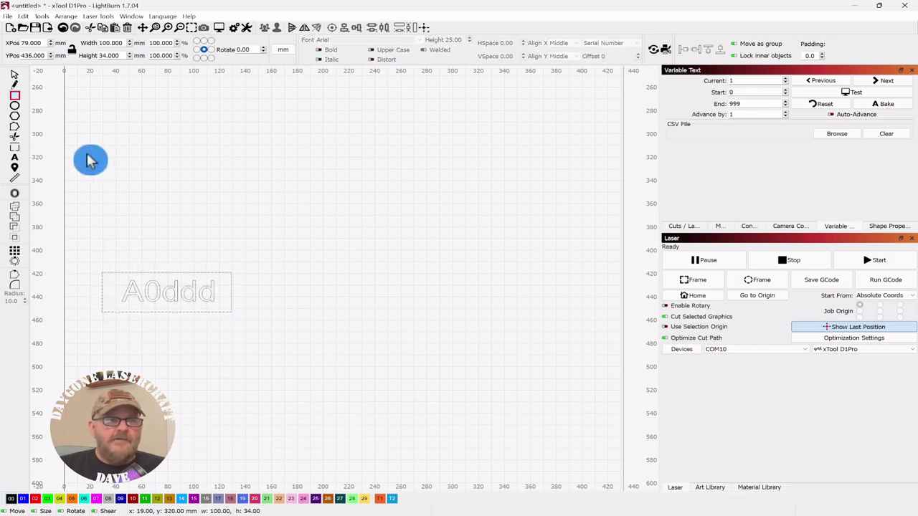
pyautogui.click(14, 76)
pyautogui.click(148, 211)
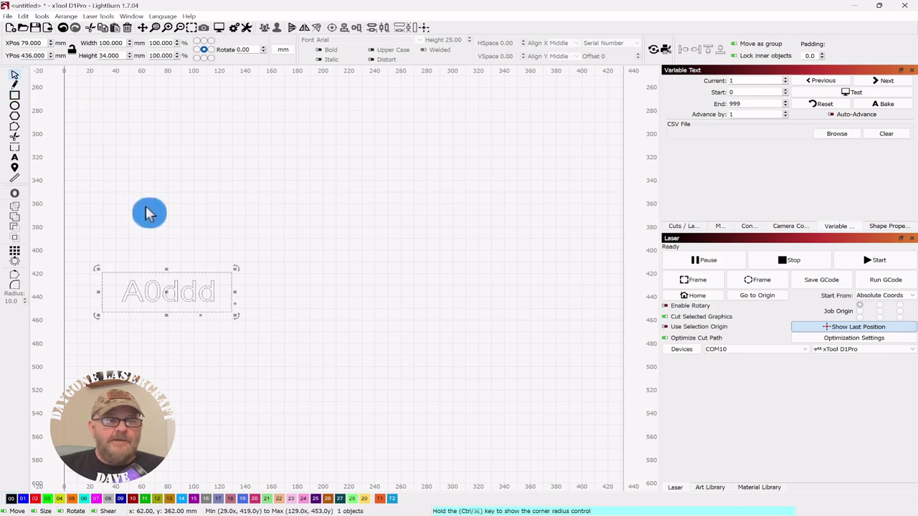
pyautogui.click(164, 294)
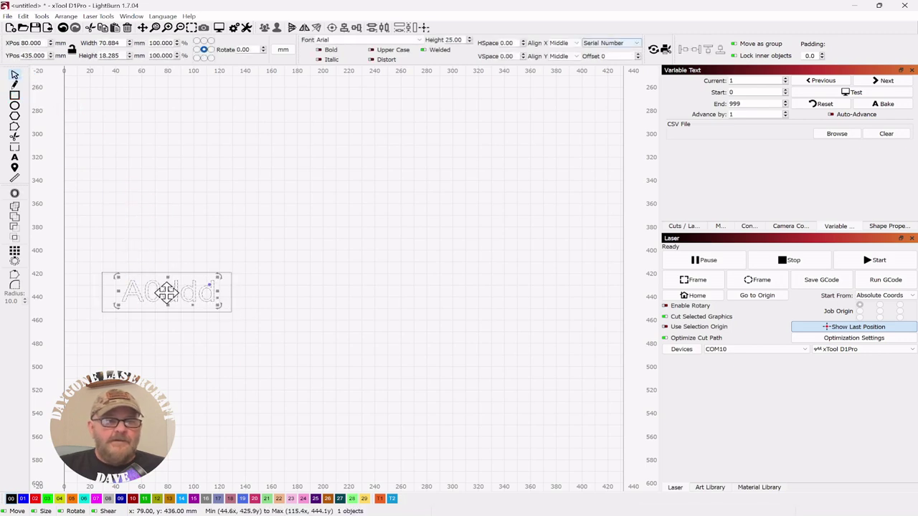
pyautogui.moveTo(168, 291); pyautogui.dragTo(167, 292)
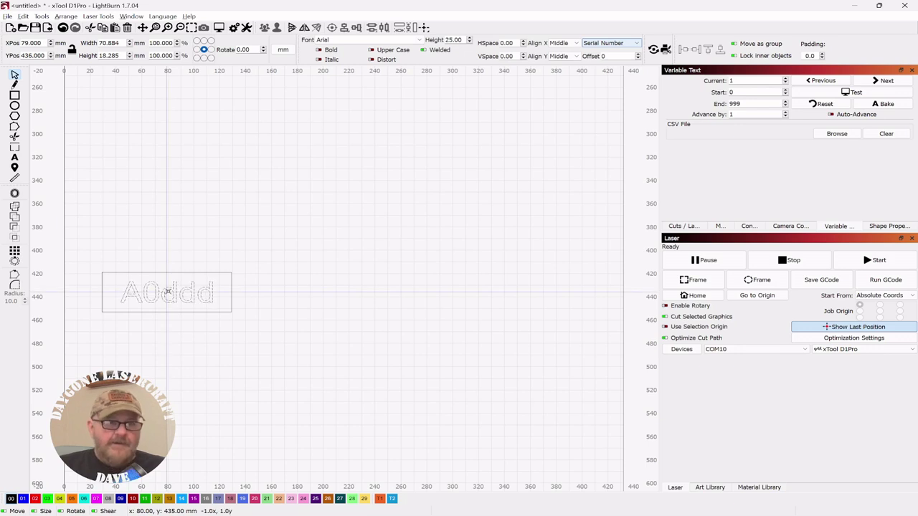
pyautogui.click(172, 224)
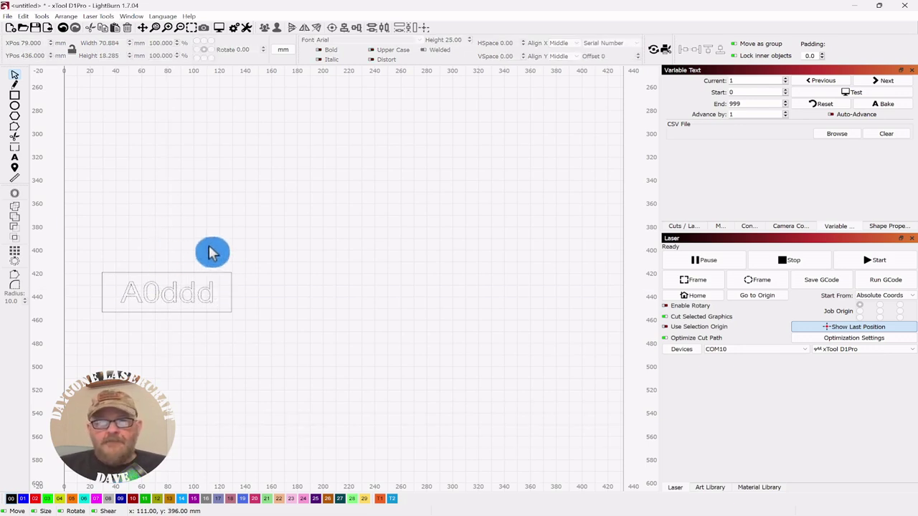
pyautogui.moveTo(215, 279)
pyautogui.mouseDown()
pyautogui.moveTo(160, 294)
pyautogui.moveTo(158, 305)
pyautogui.mouseUp()
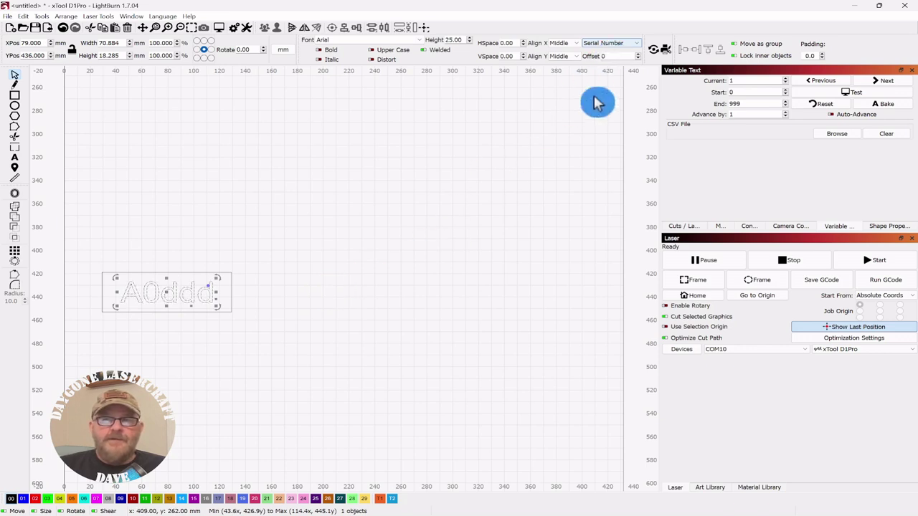
# - Set Variable Text Start to 1 and Advance by to 9, keeping End at 999
pyautogui.doubleClick(789, 95)
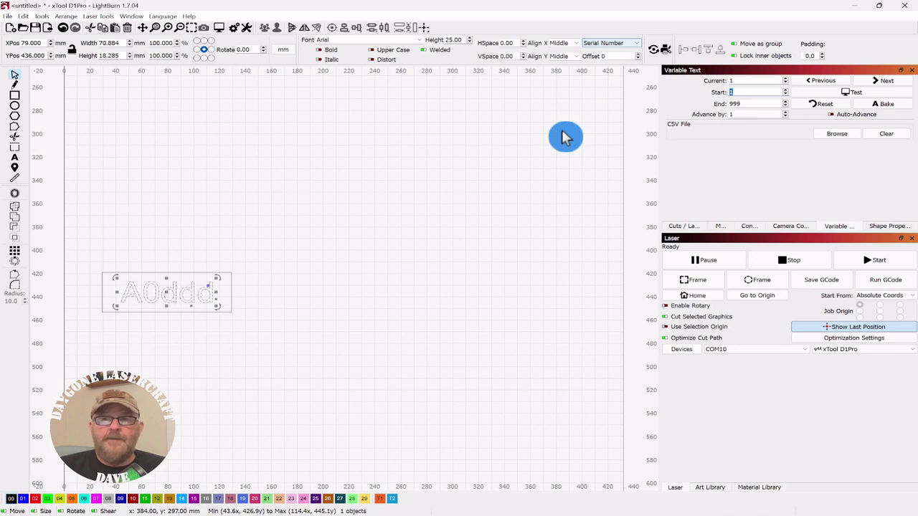
pyautogui.click(743, 131)
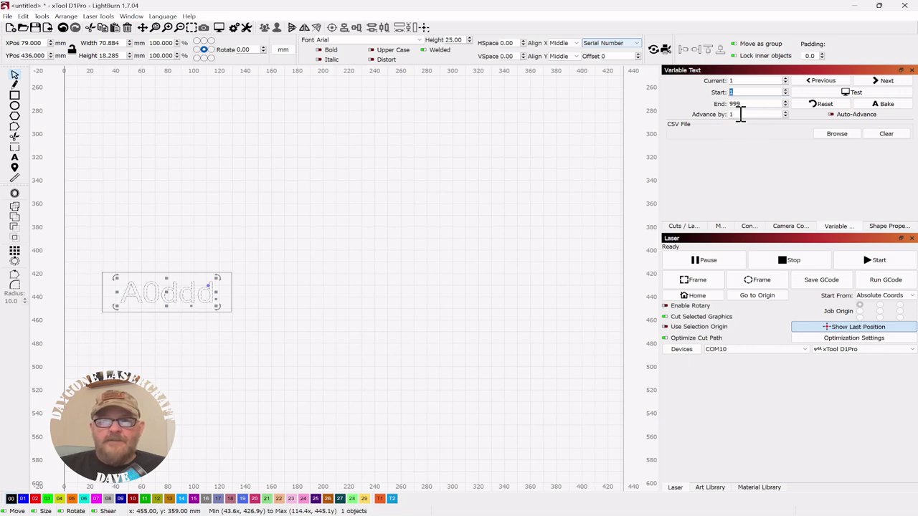
pyautogui.doubleClick(726, 116)
pyautogui.click(726, 116)
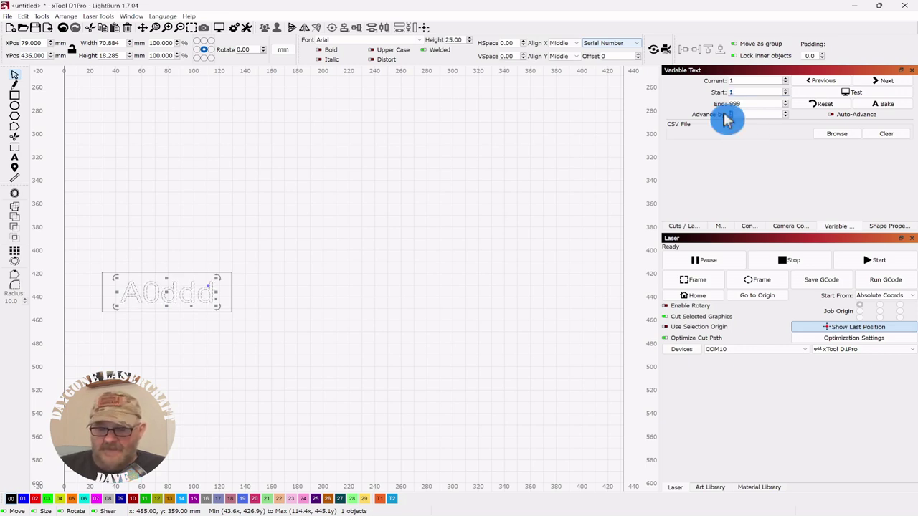
pyautogui.write('9')
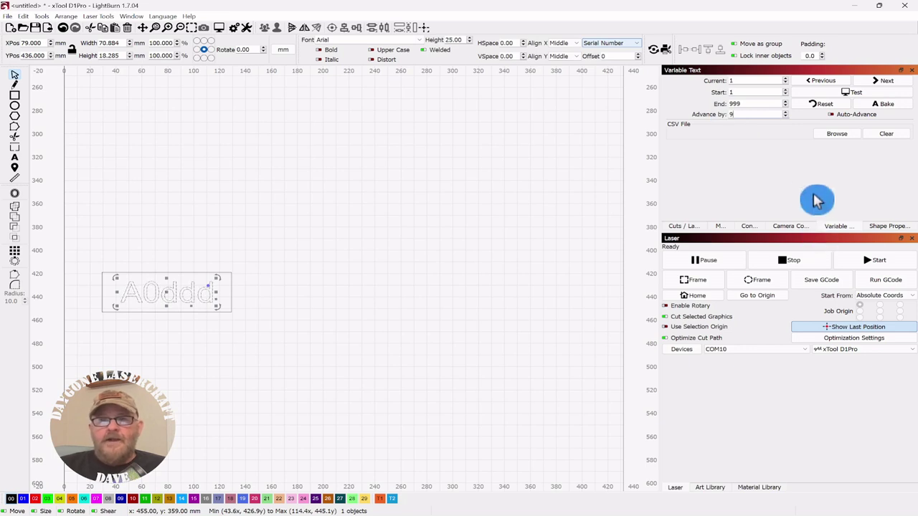
# - Group the rectangle and the A0ddd text into one tag
pyautogui.click(242, 220)
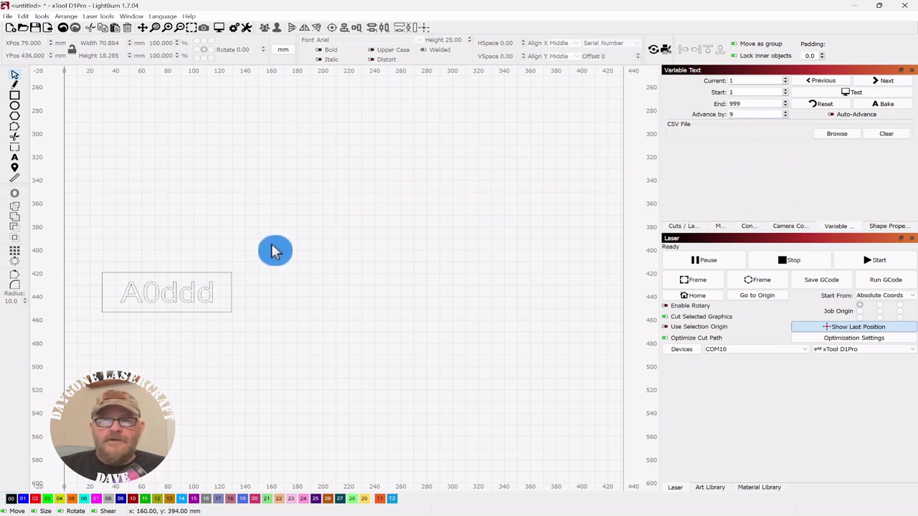
pyautogui.moveTo(274, 250); pyautogui.dragTo(107, 349)
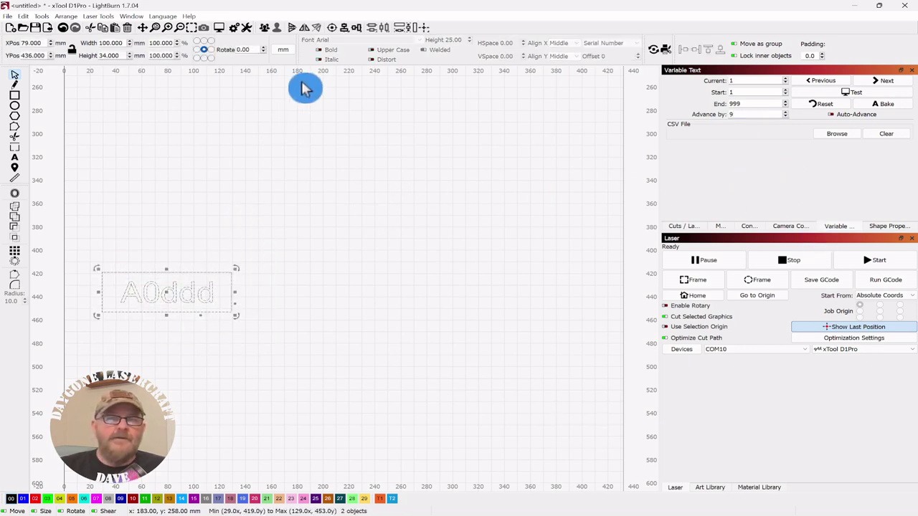
pyautogui.click(264, 29)
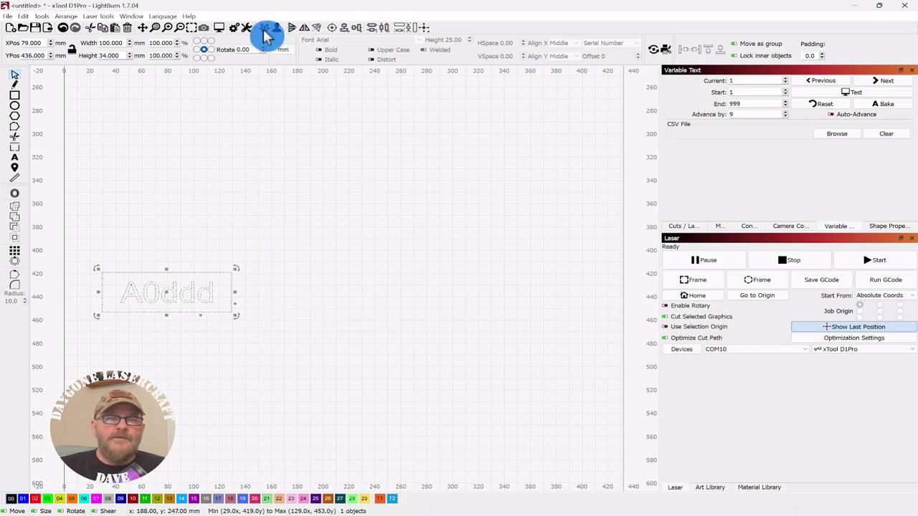
# - Create a 3 × 3 grid array of the tag (3 columns, 3 rows)
pyautogui.click(15, 251)
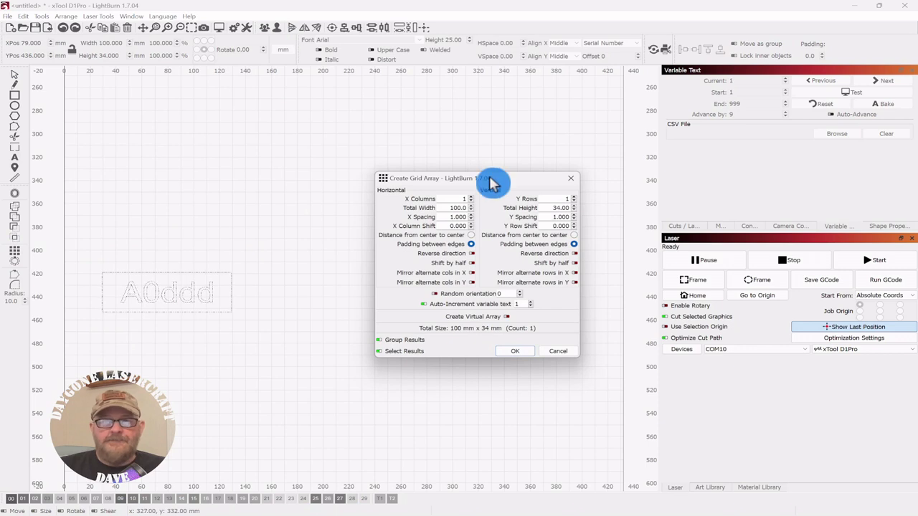
pyautogui.moveTo(492, 179); pyautogui.dragTo(692, 168)
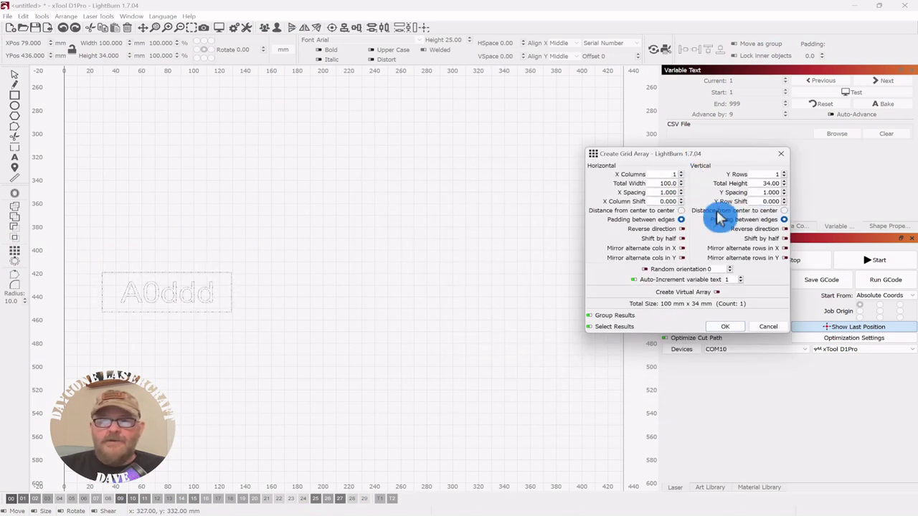
pyautogui.click(681, 173)
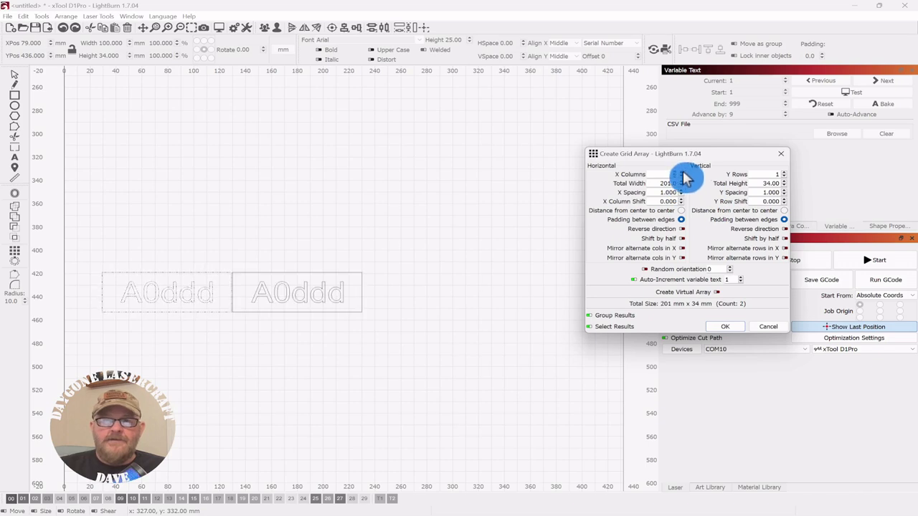
pyautogui.click(784, 173)
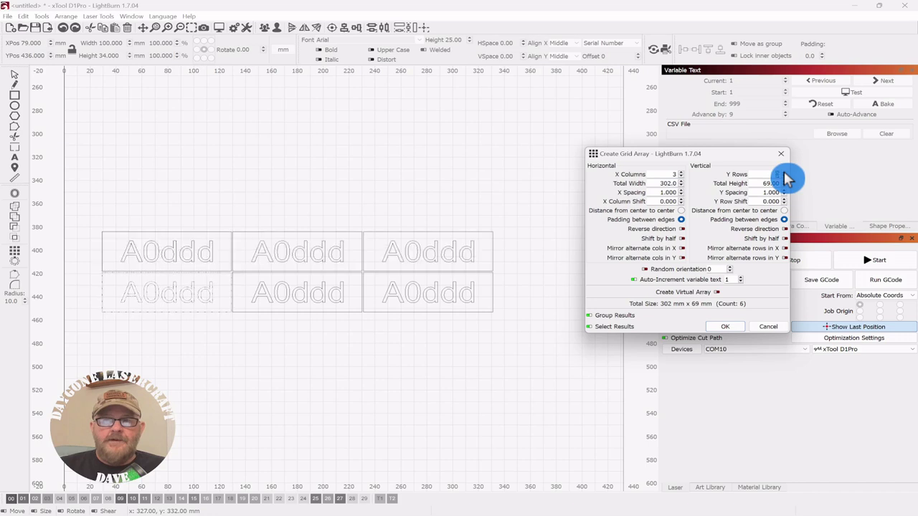
pyautogui.click(727, 327)
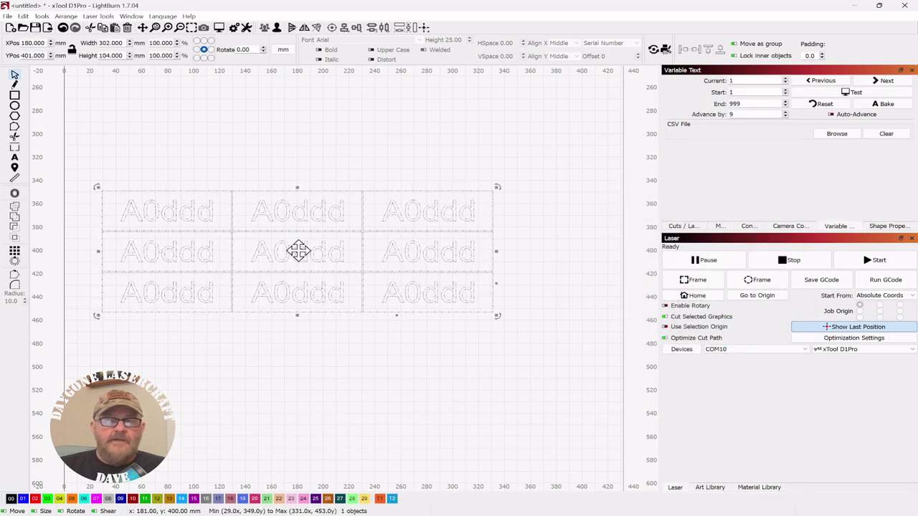
pyautogui.moveTo(294, 253); pyautogui.dragTo(319, 223)
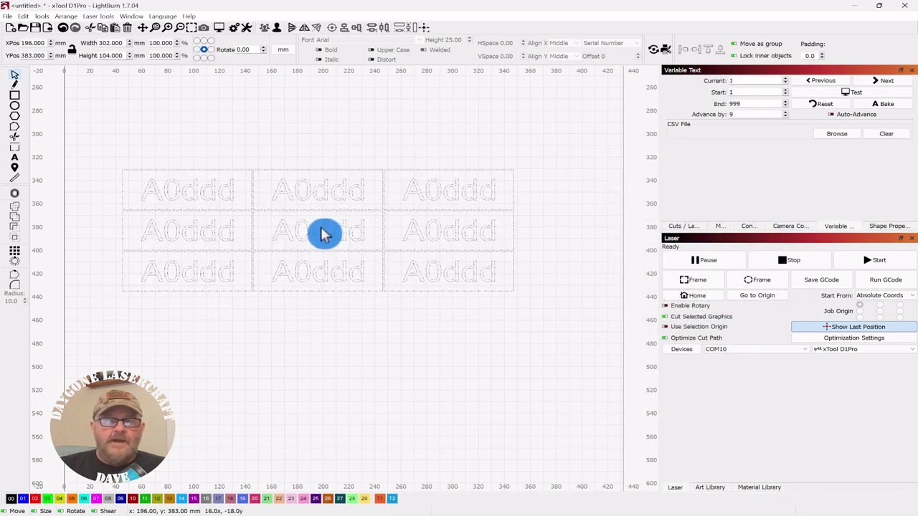
pyautogui.click(850, 94)
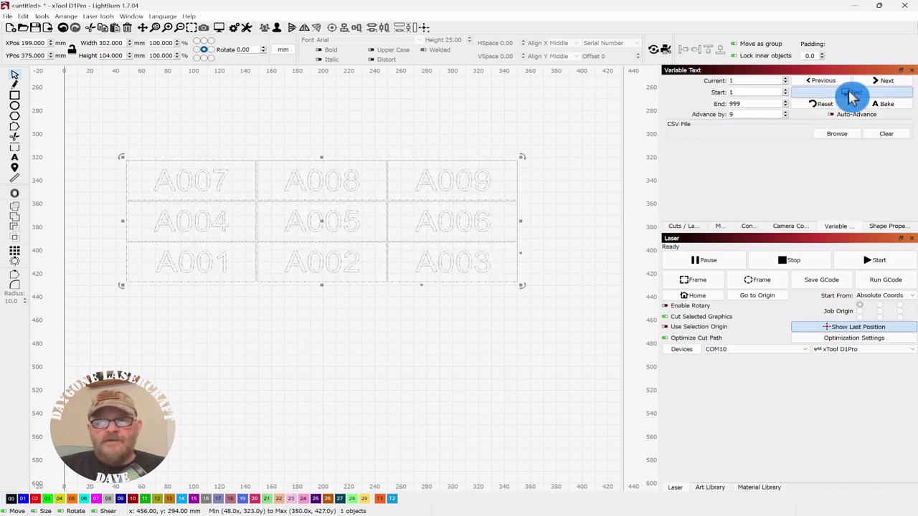
pyautogui.click(851, 93)
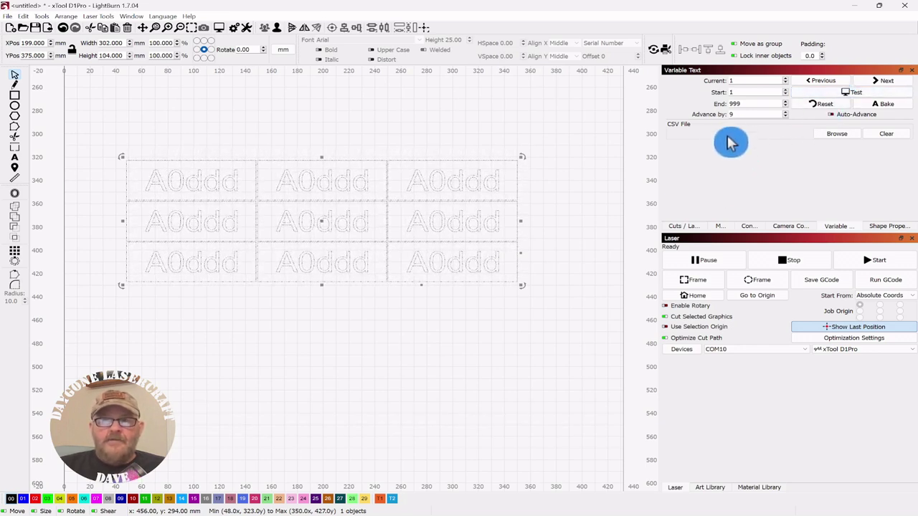
pyautogui.click(833, 116)
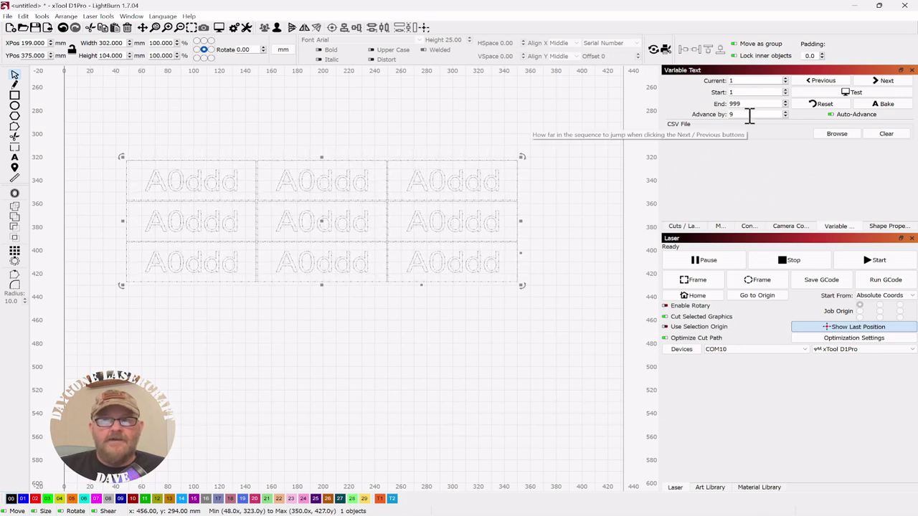
pyautogui.click(884, 85)
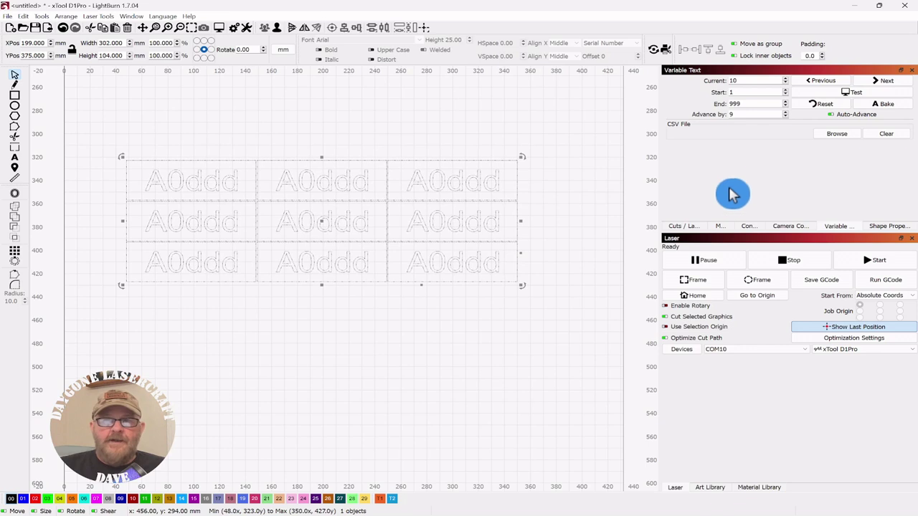
pyautogui.click(851, 95)
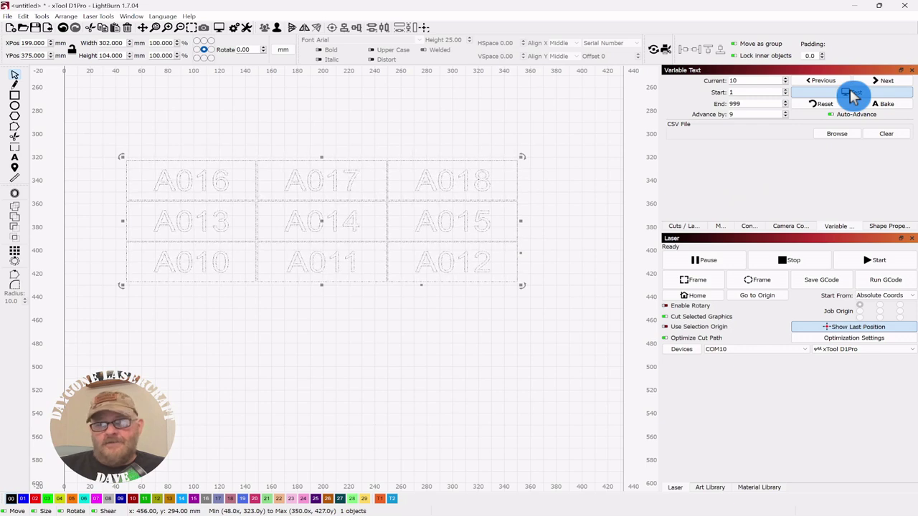
pyautogui.click(876, 82)
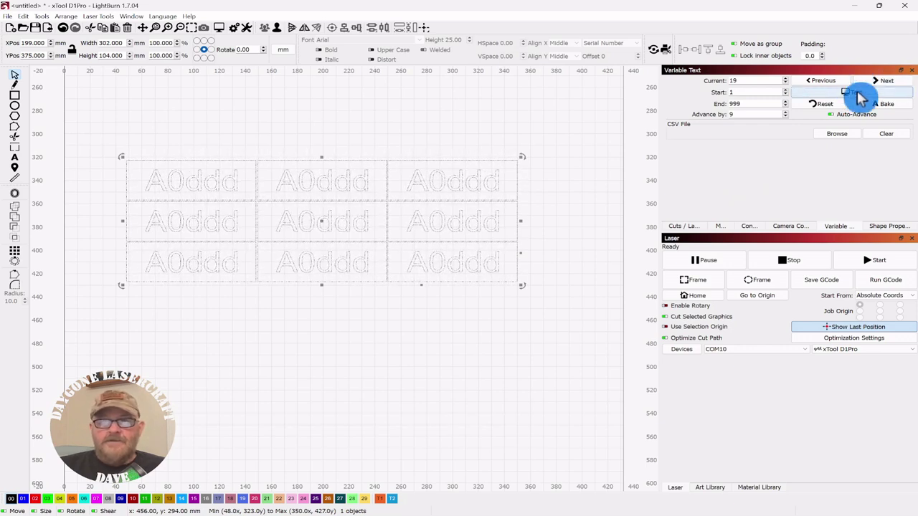
pyautogui.click(860, 95)
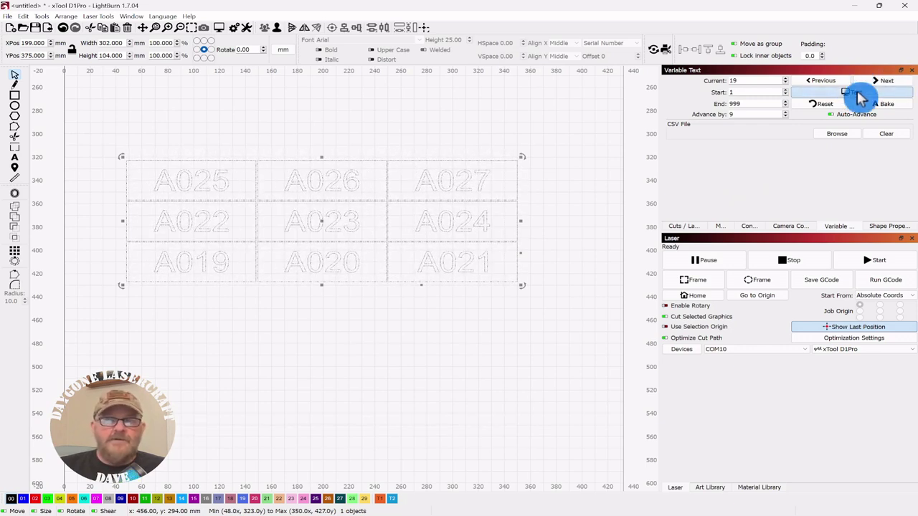
pyautogui.click(861, 96)
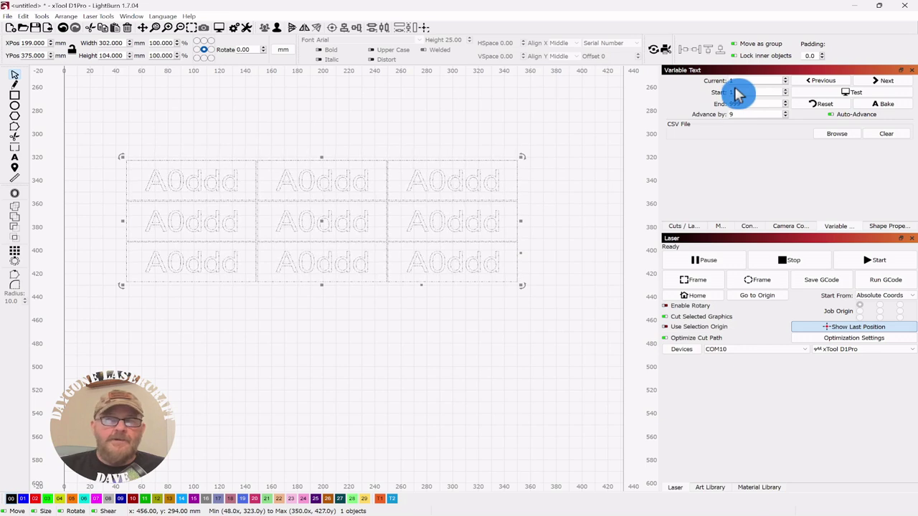
# - Preview the tags as A001–A009, turn the preview off, then bake the serial numbers
pyautogui.click(839, 95)
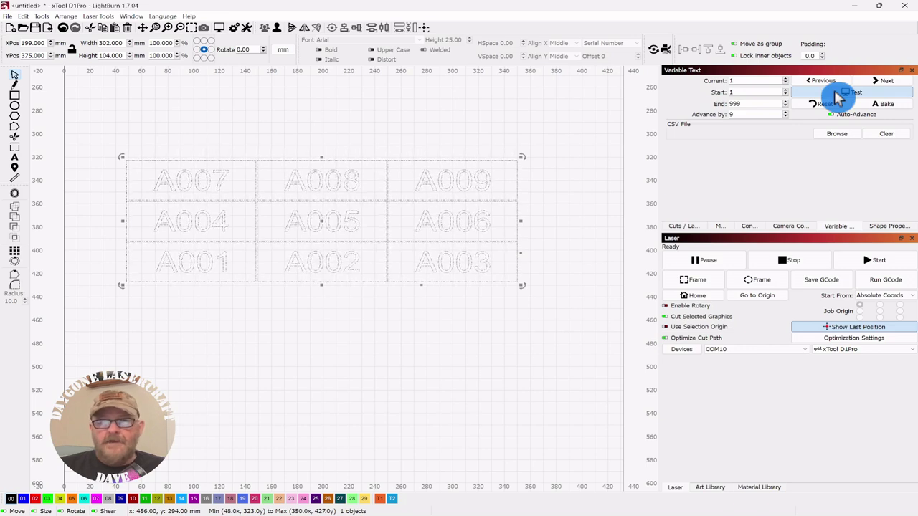
pyautogui.click(839, 94)
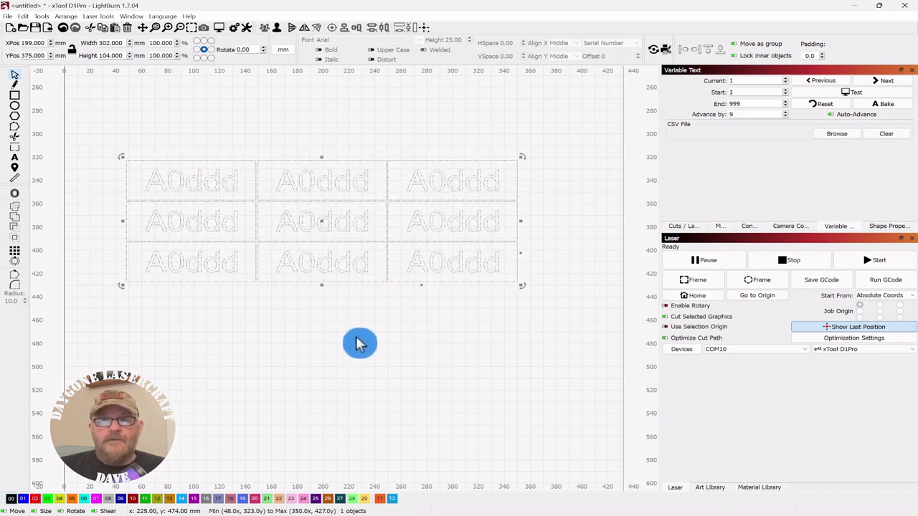
pyautogui.click(887, 106)
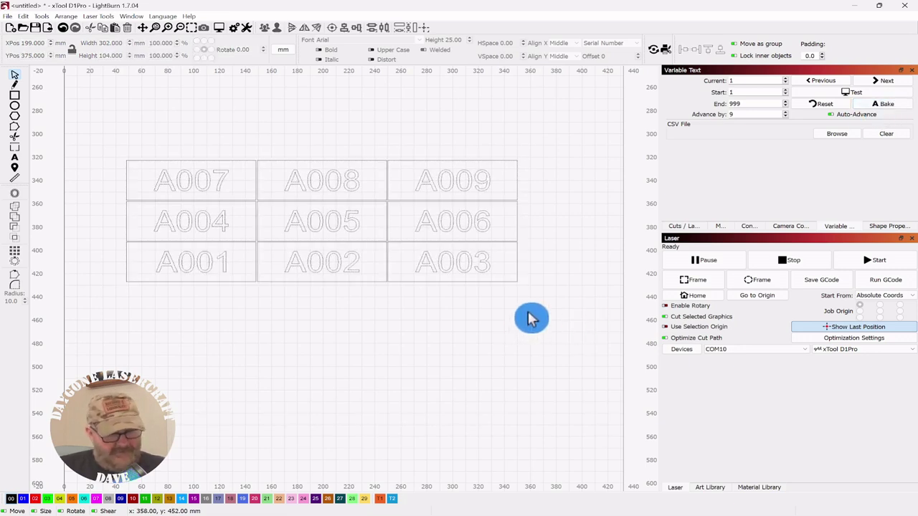
# - Undo the bake to restore the A0ddd variable text on the nine-tag grid
pyautogui.hotkey('ctrl', 'z')
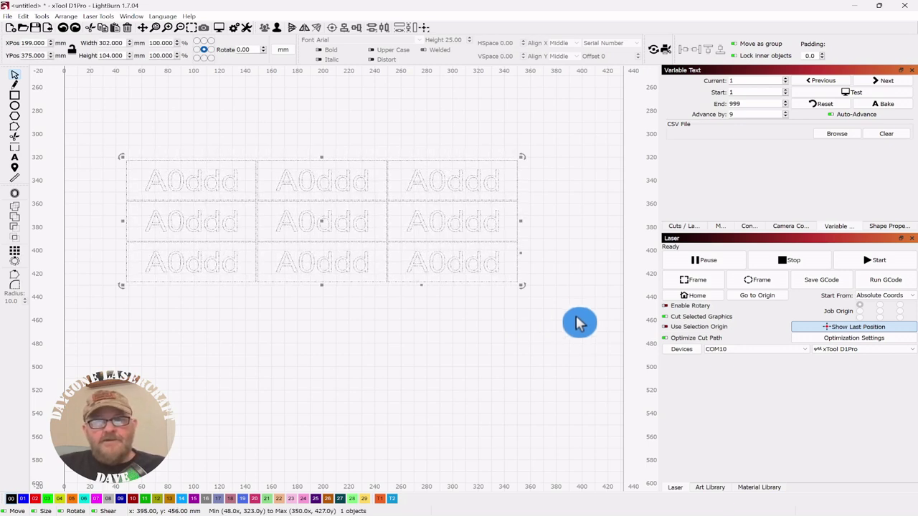
pyautogui.click(556, 204)
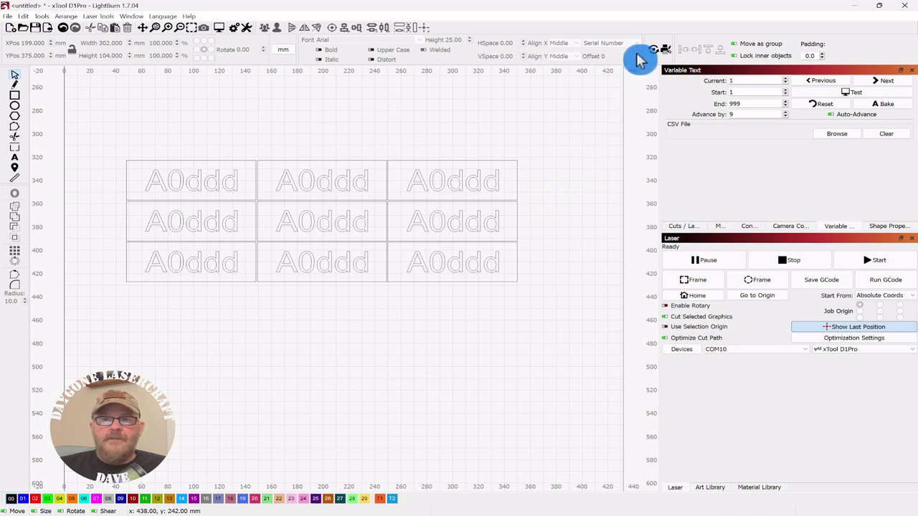
pyautogui.moveTo(465, 142); pyautogui.dragTo(348, 269)
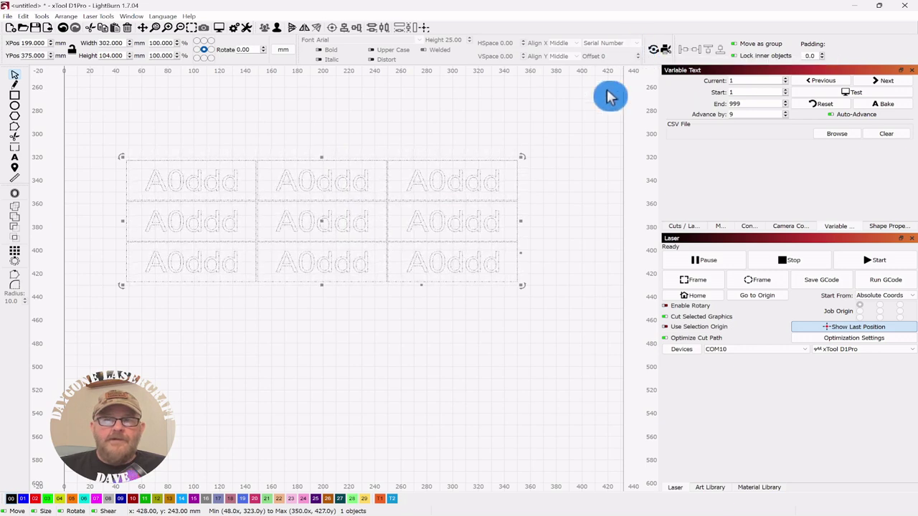
pyautogui.click(570, 137)
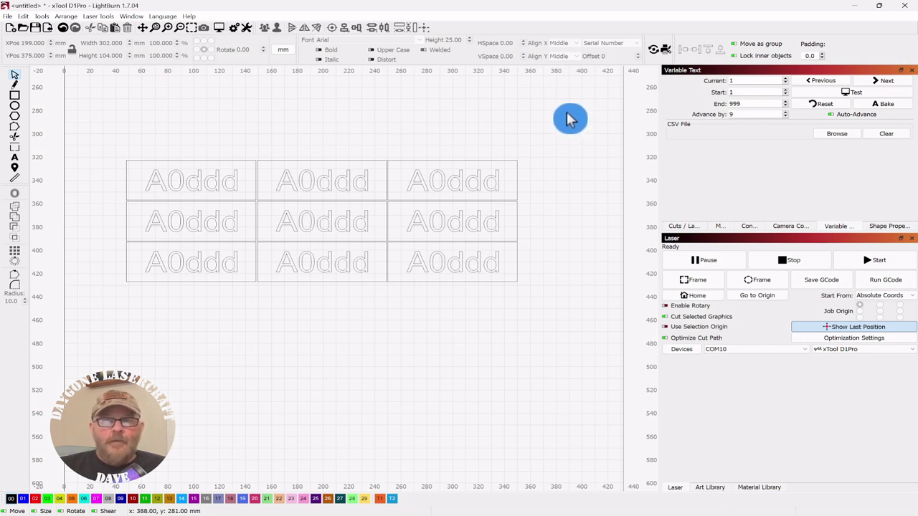
pyautogui.moveTo(398, 142); pyautogui.dragTo(255, 304)
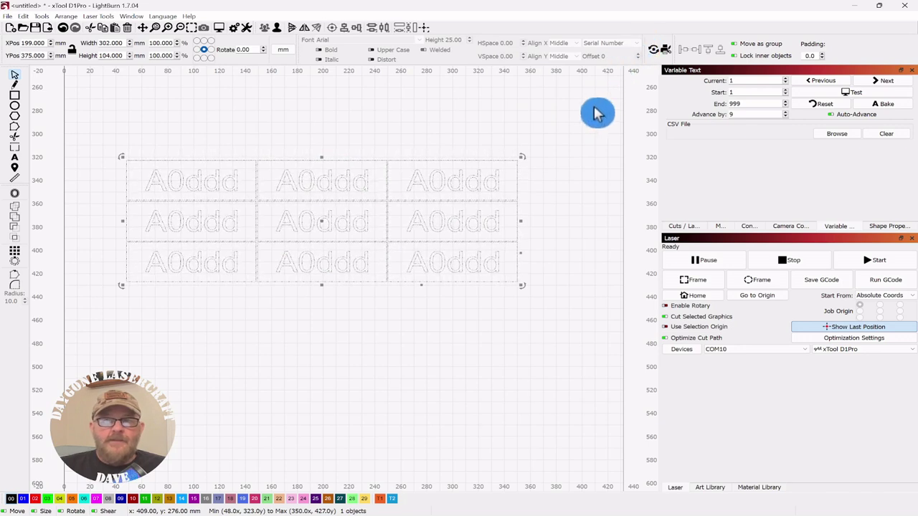
pyautogui.click(564, 121)
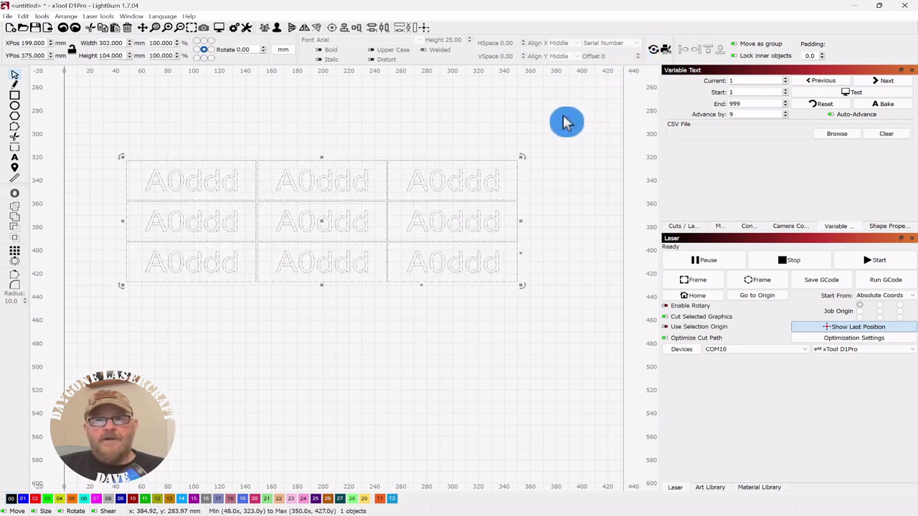
# - Undo the grid repositioning and the array, leaving one A0ddd tag selected
pyautogui.hotkey('ctrl', 'a')
pyautogui.hotkey('ctrl', 'z')
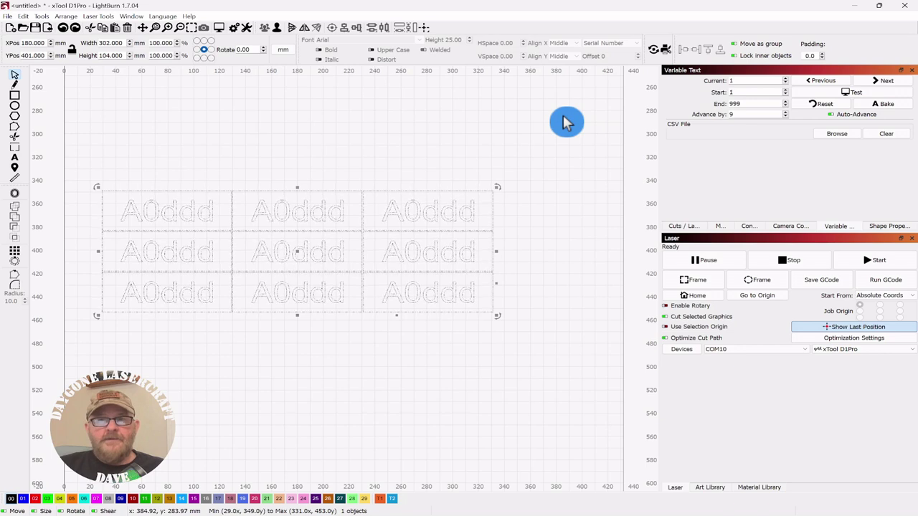
pyautogui.hotkey('ctrl', 'z')
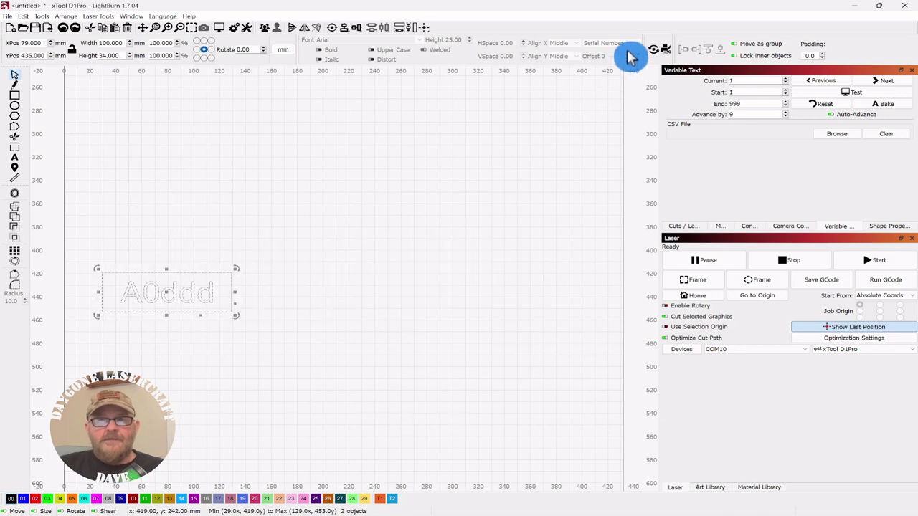
pyautogui.click(314, 233)
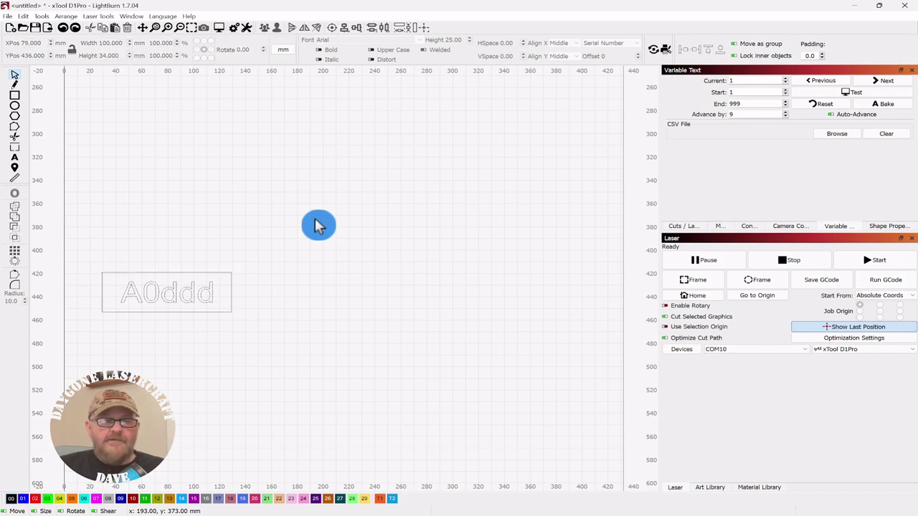
pyautogui.hotkey('ctrl', 'a')
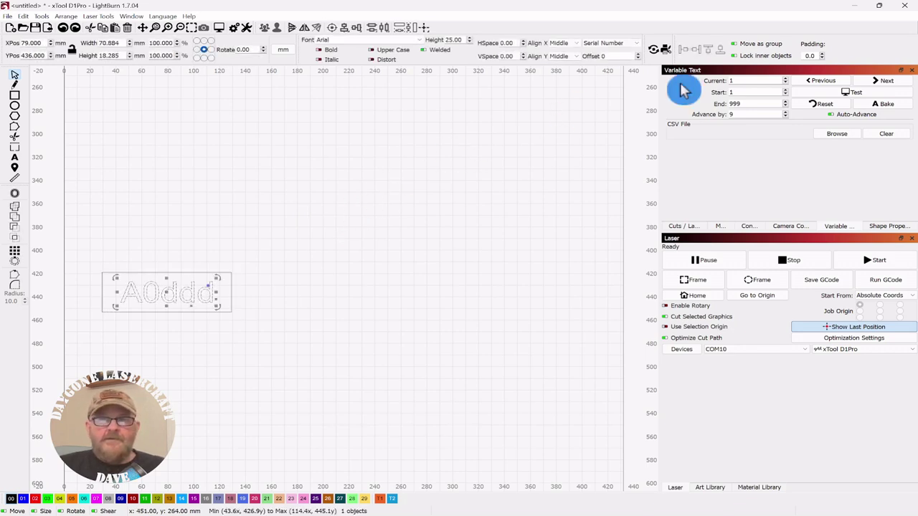
pyautogui.click(637, 44)
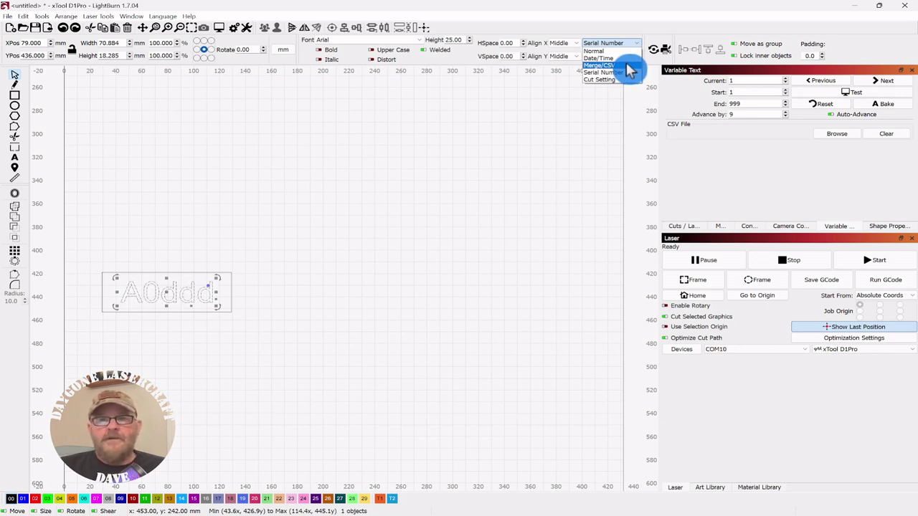
pyautogui.press('Up')
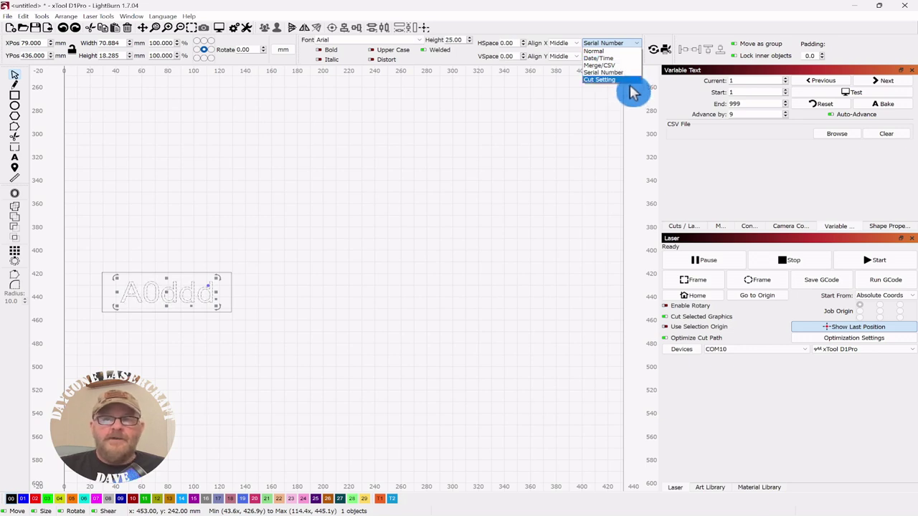
pyautogui.click(426, 236)
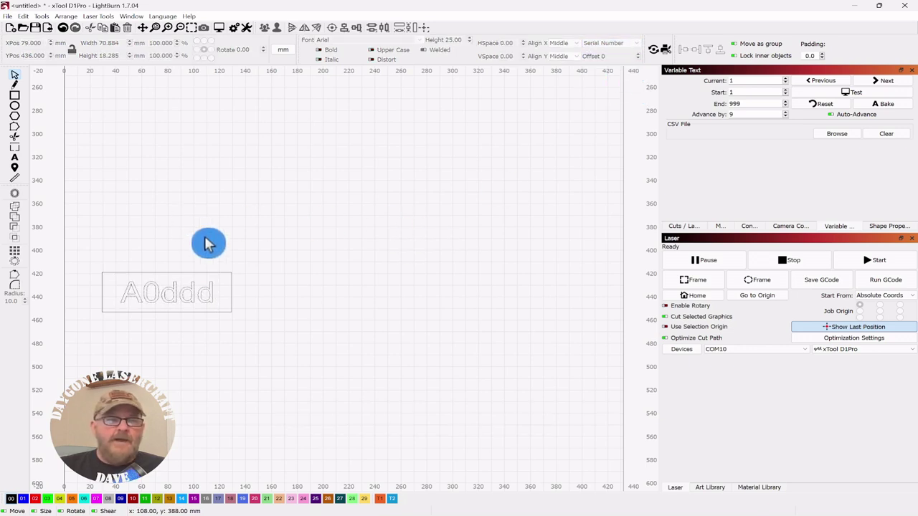
# - Array the A0ddd tag into 3 columns by 3 rows and shift the grid up
pyautogui.moveTo(225, 228); pyautogui.dragTo(10, 368)
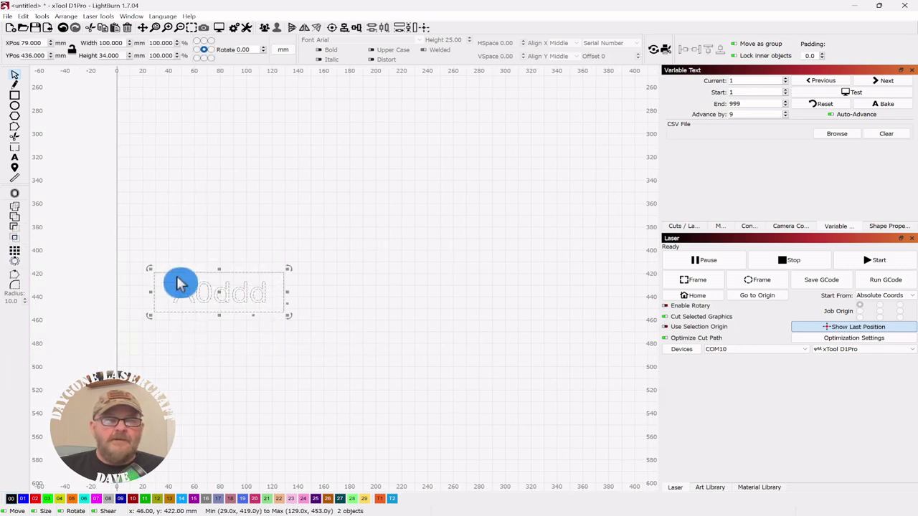
pyautogui.moveTo(233, 288); pyautogui.dragTo(267, 296)
pyautogui.click(15, 251)
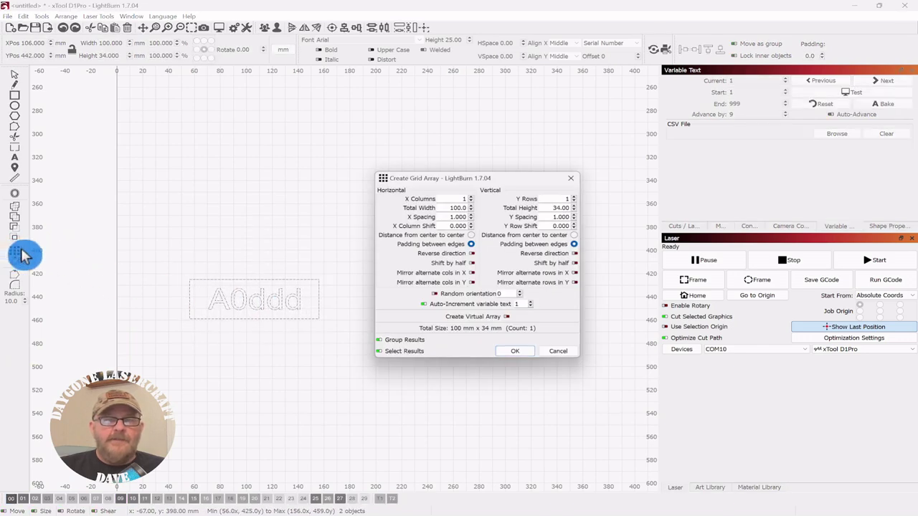
pyautogui.moveTo(492, 183); pyautogui.dragTo(768, 163)
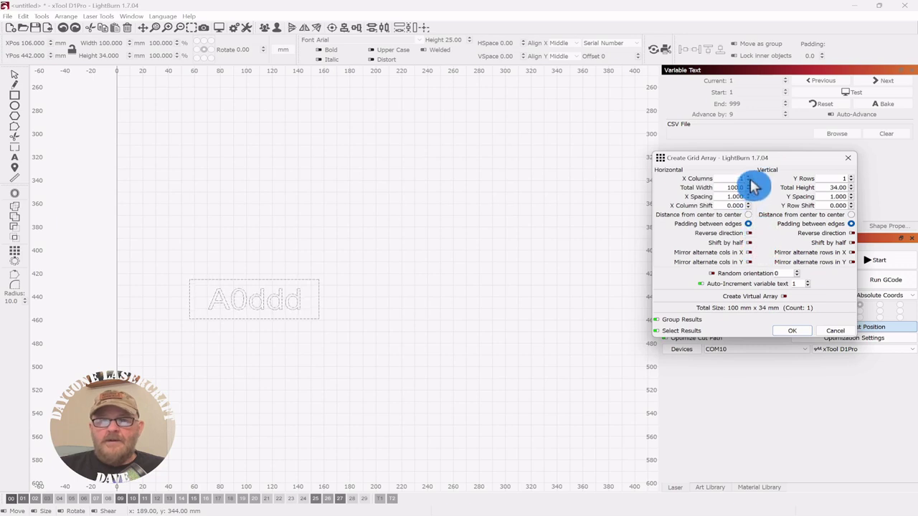
pyautogui.click(748, 177)
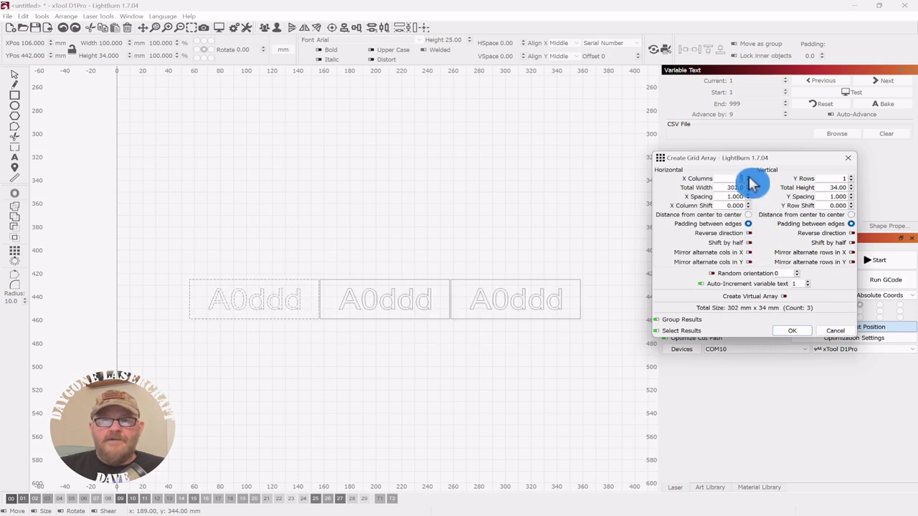
pyautogui.click(851, 178)
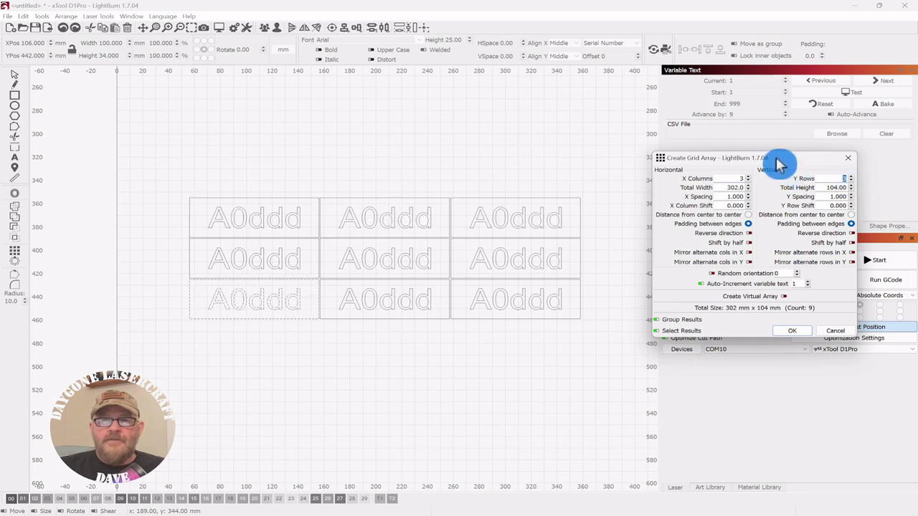
pyautogui.moveTo(780, 163); pyautogui.dragTo(786, 132)
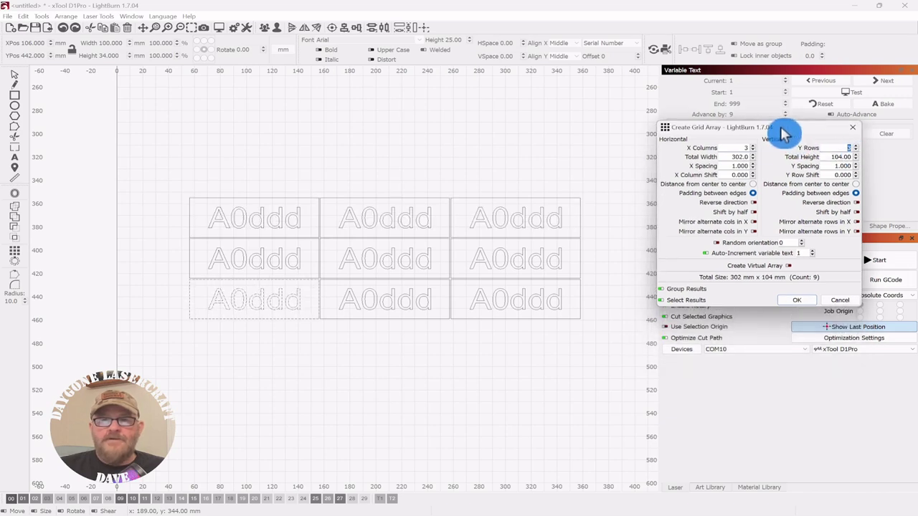
pyautogui.click(798, 307)
pyautogui.moveTo(380, 258); pyautogui.dragTo(379, 210)
pyautogui.click(432, 319)
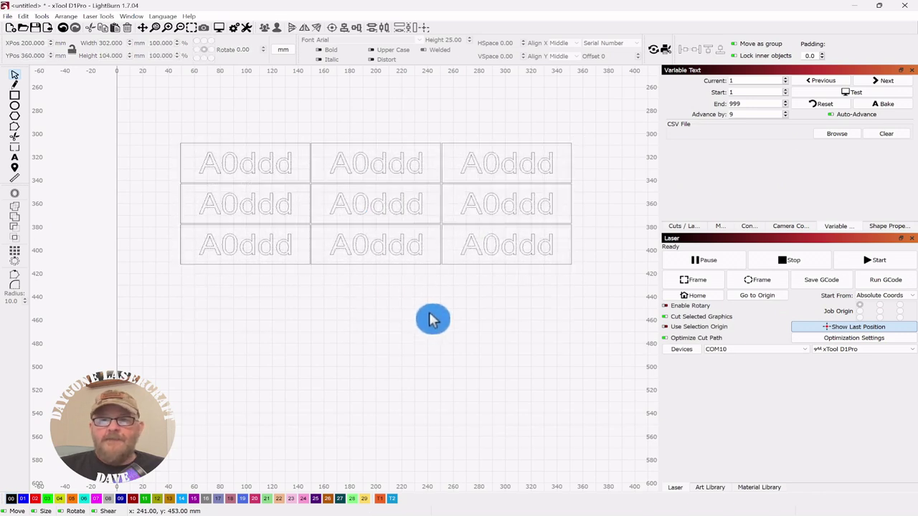